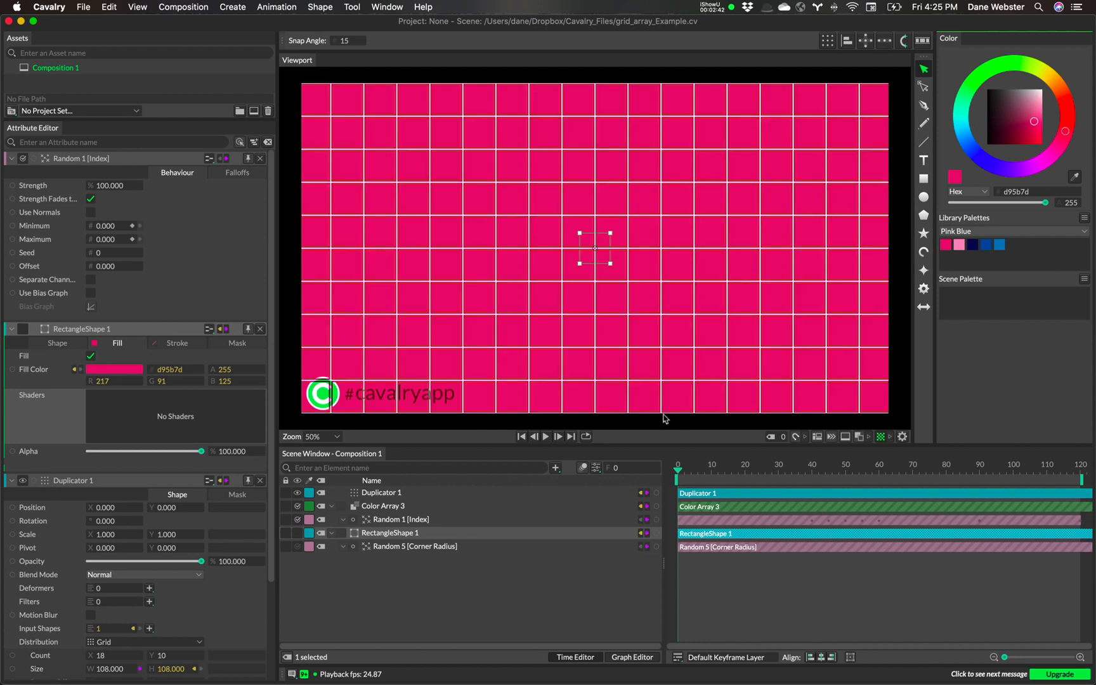
- Preview the example grid animation and stop the playback
left_click(546, 437)
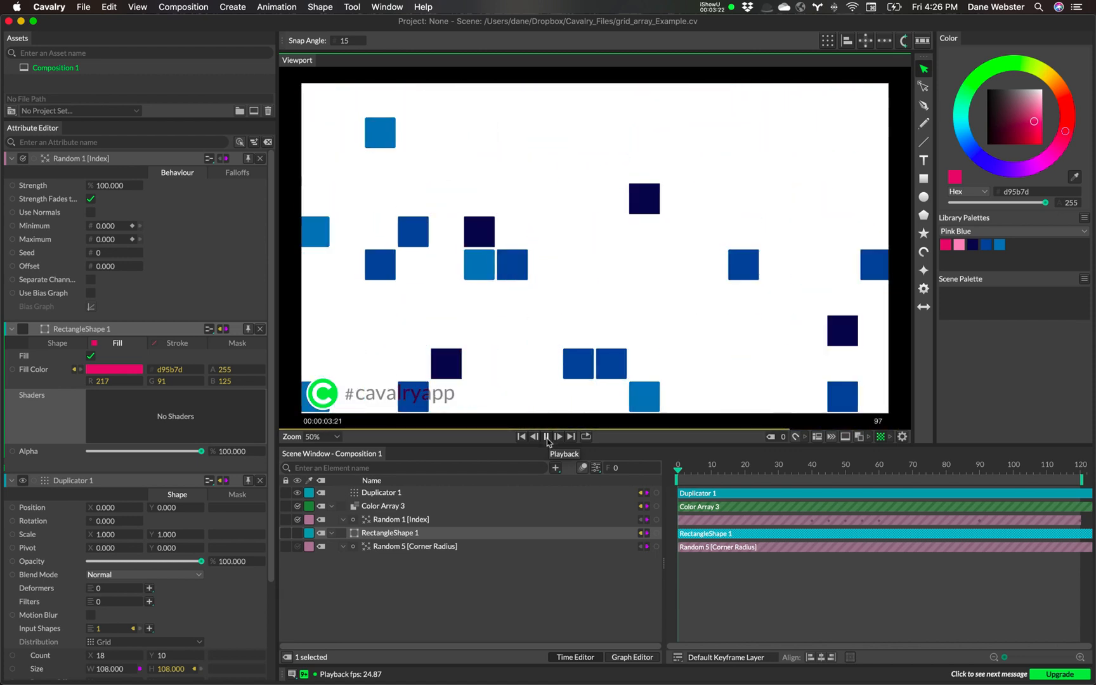
left_click(547, 436)
- Create a new scene and add a default rectangle shape at the centre of the composition
left_click(81, 7)
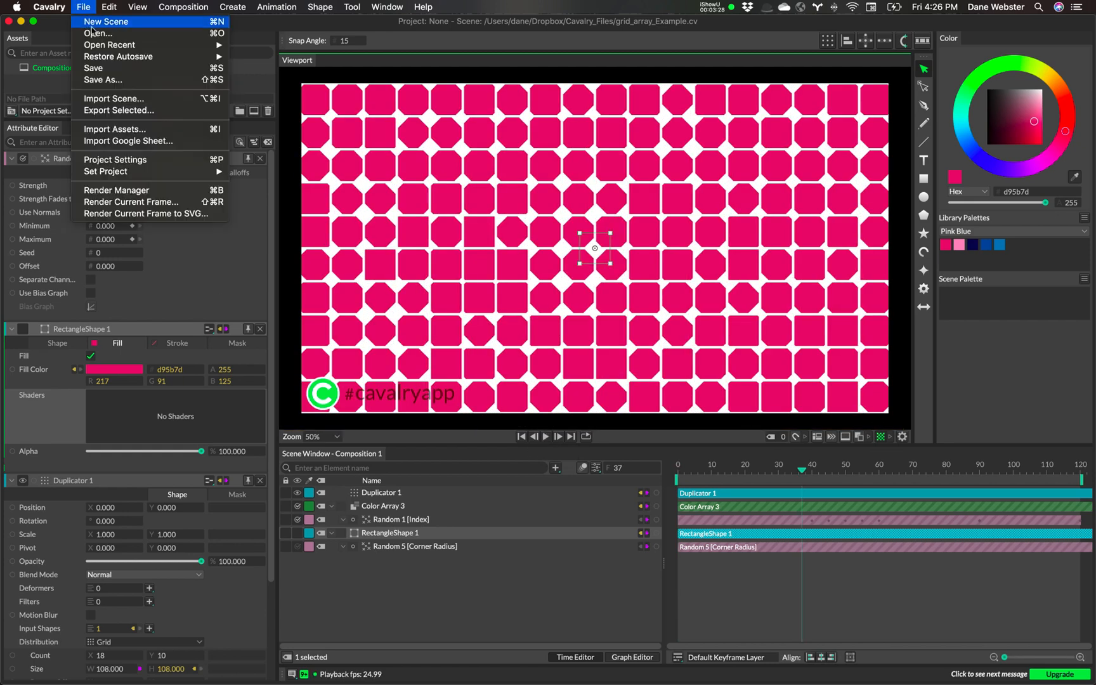
left_click(96, 22)
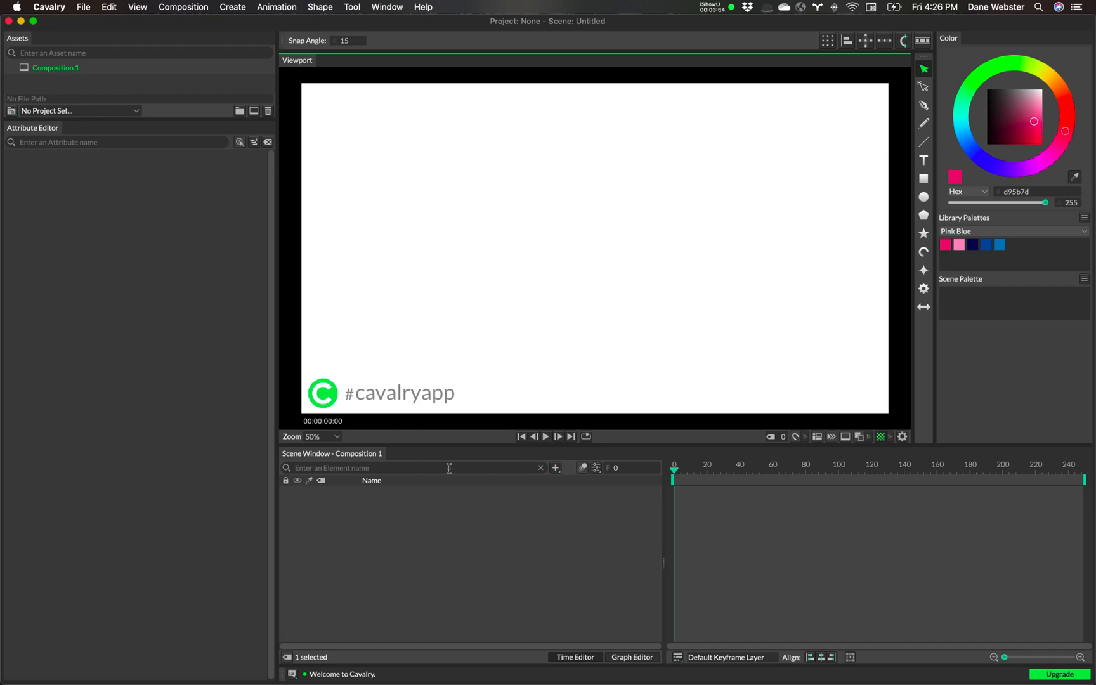
left_click(924, 180)
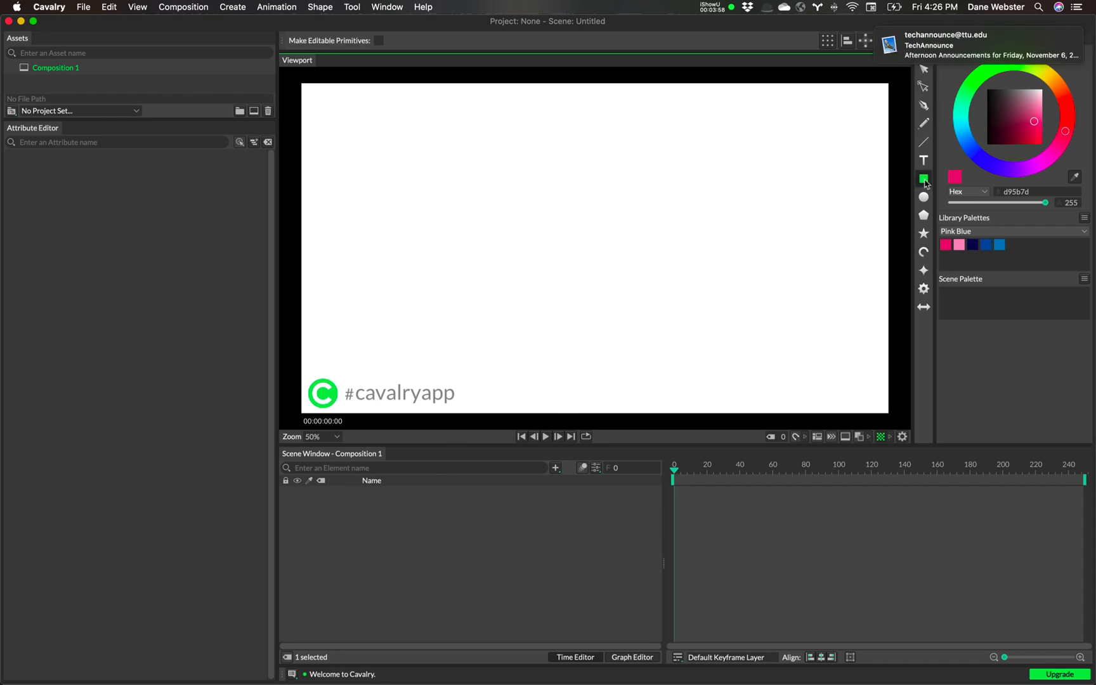
left_click(924, 180)
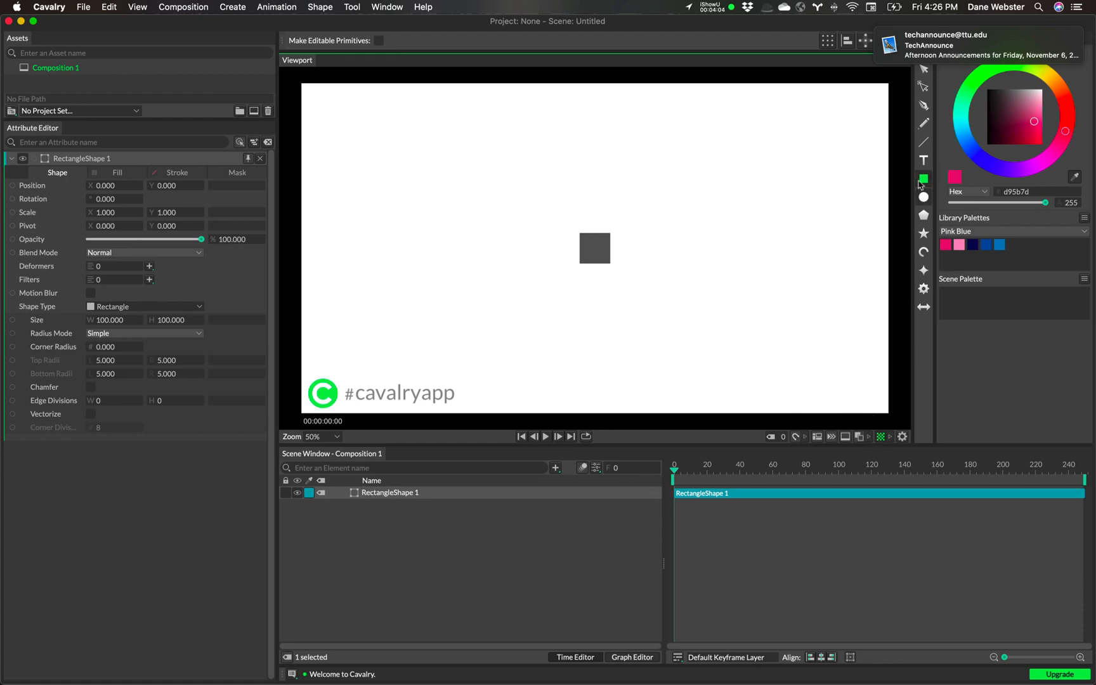
- Turn on Do Not Disturb in the macOS notification settings and return to the scene
left_click(1077, 7)
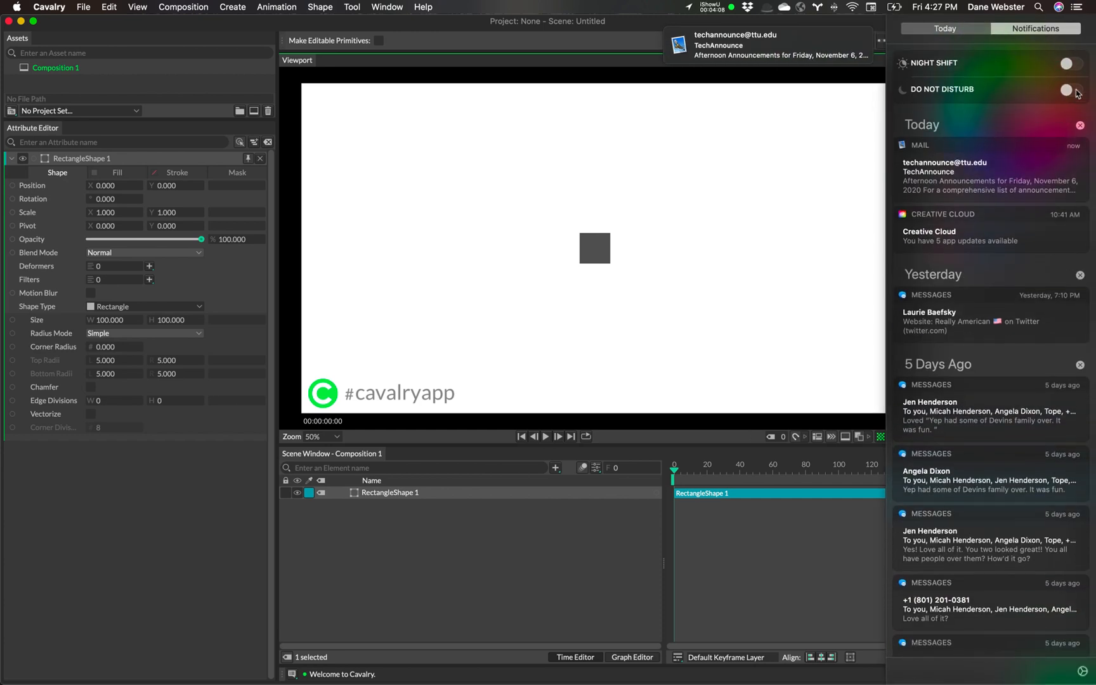
left_click(1070, 90)
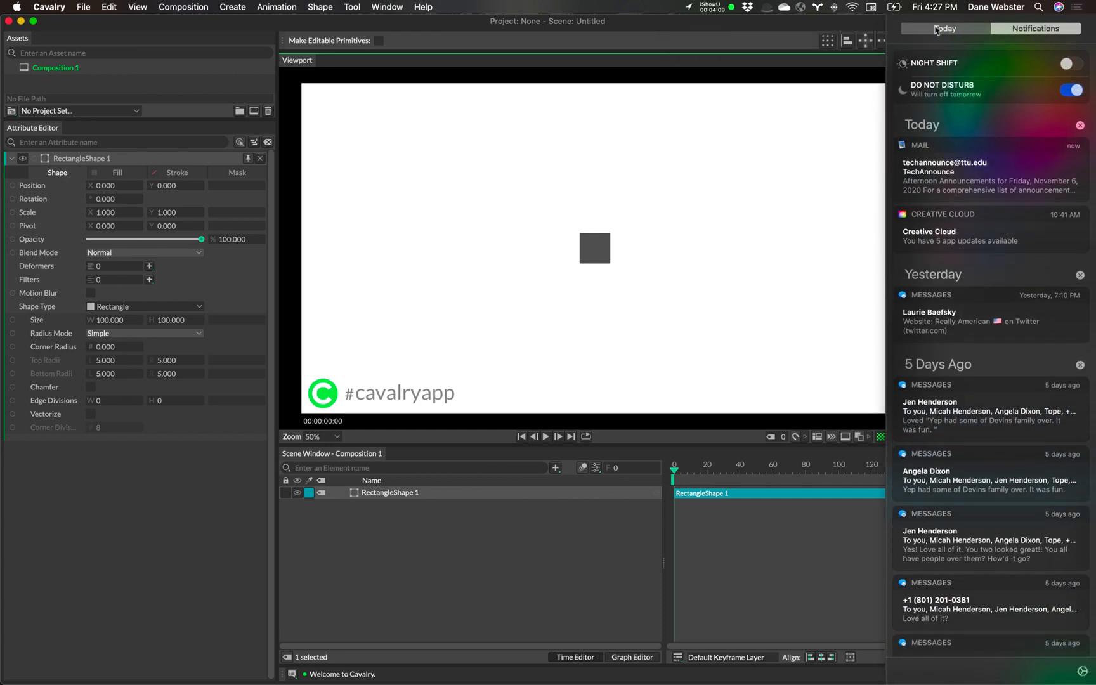
left_click(1086, 9)
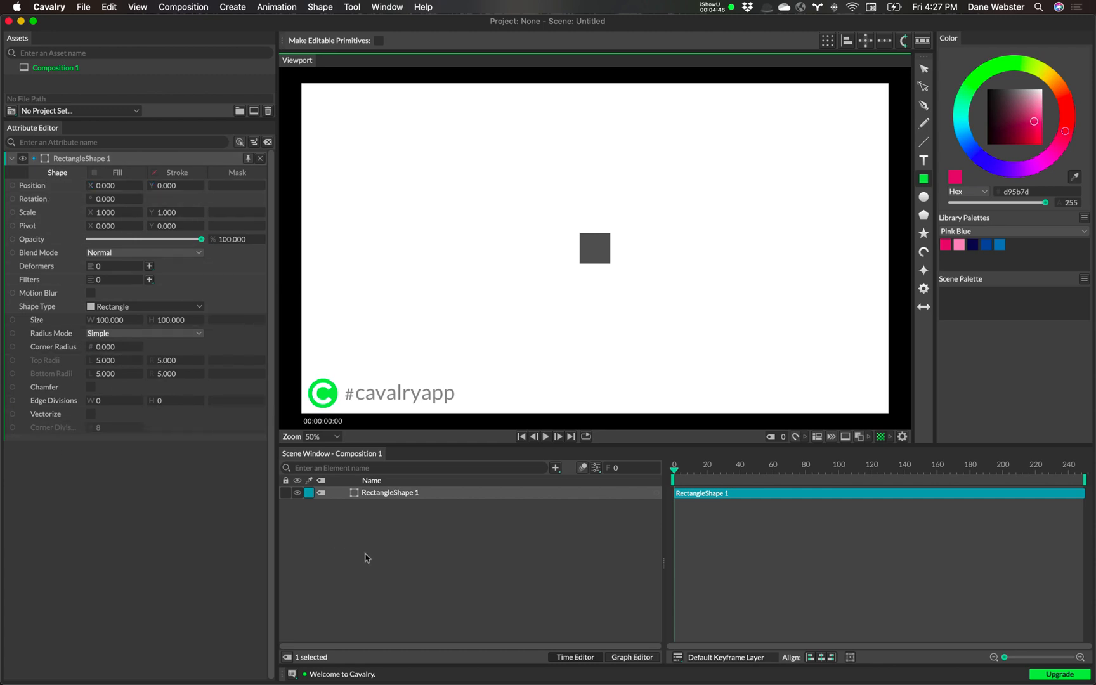
- Add a Duplicator to the rectangle and remove the rectangle's attributes from the Attribute Editor
left_click(386, 498)
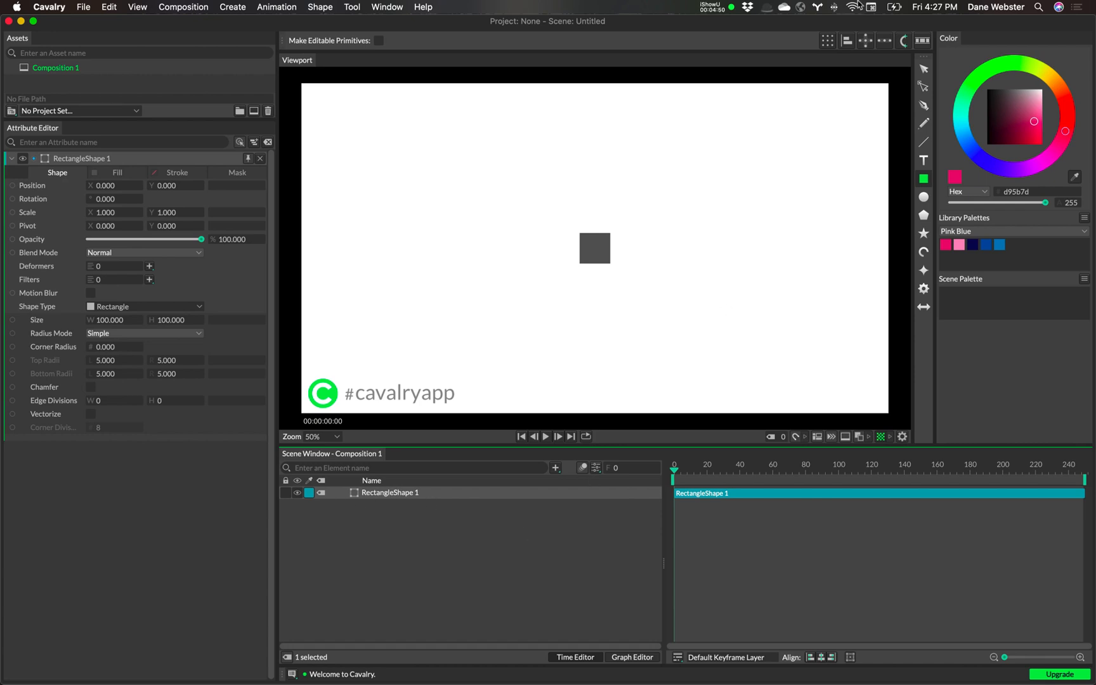
left_click(828, 46)
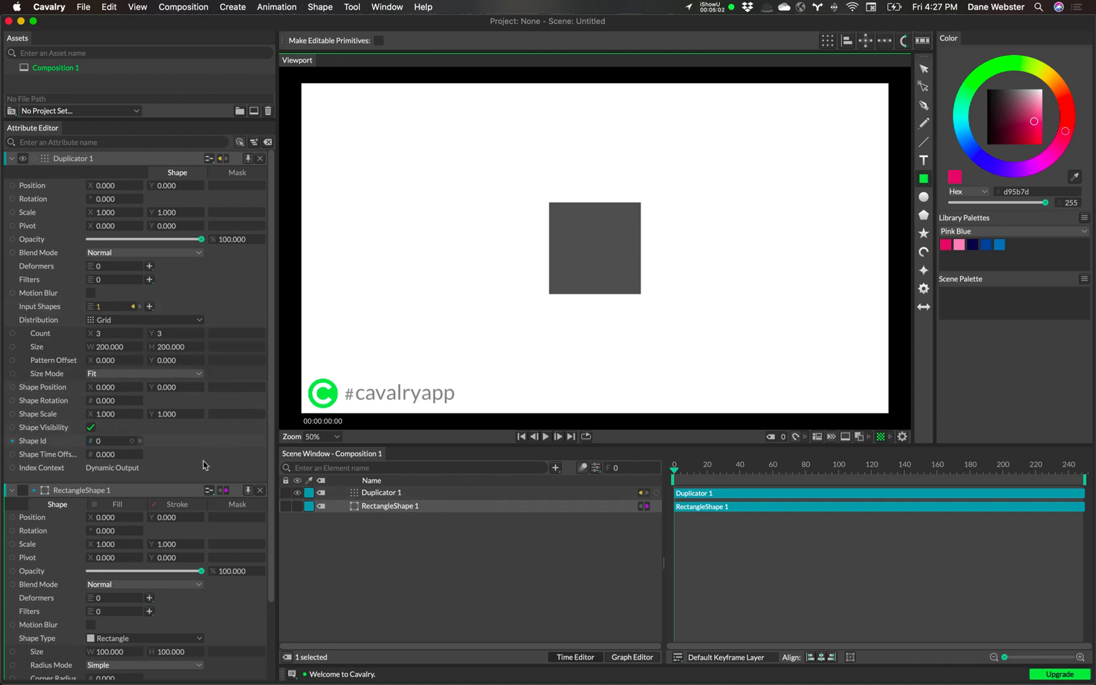
left_click(260, 491)
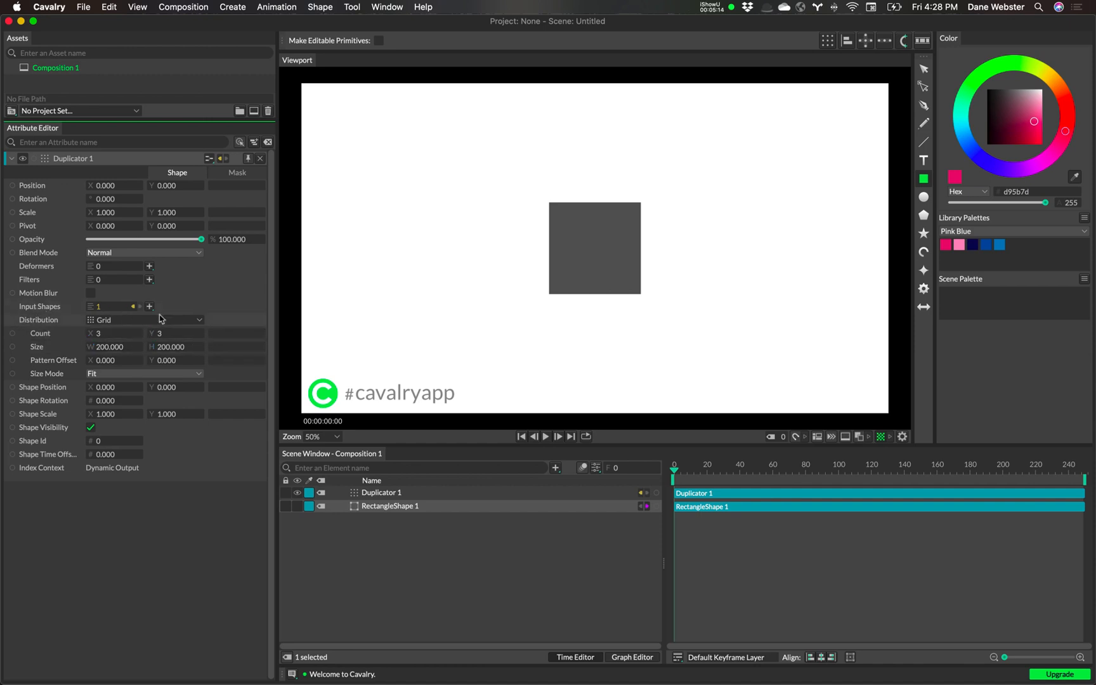
- Check the Duplicator's connected input shape and set its grid Size Mode to Step
left_click(133, 306)
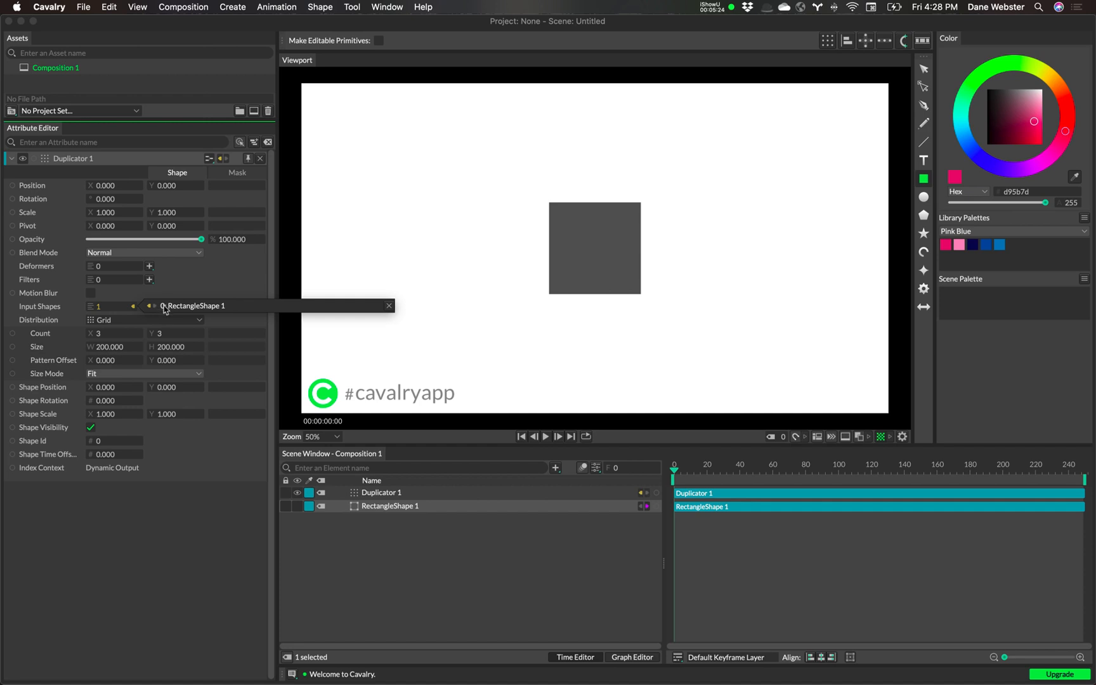
left_click(174, 512)
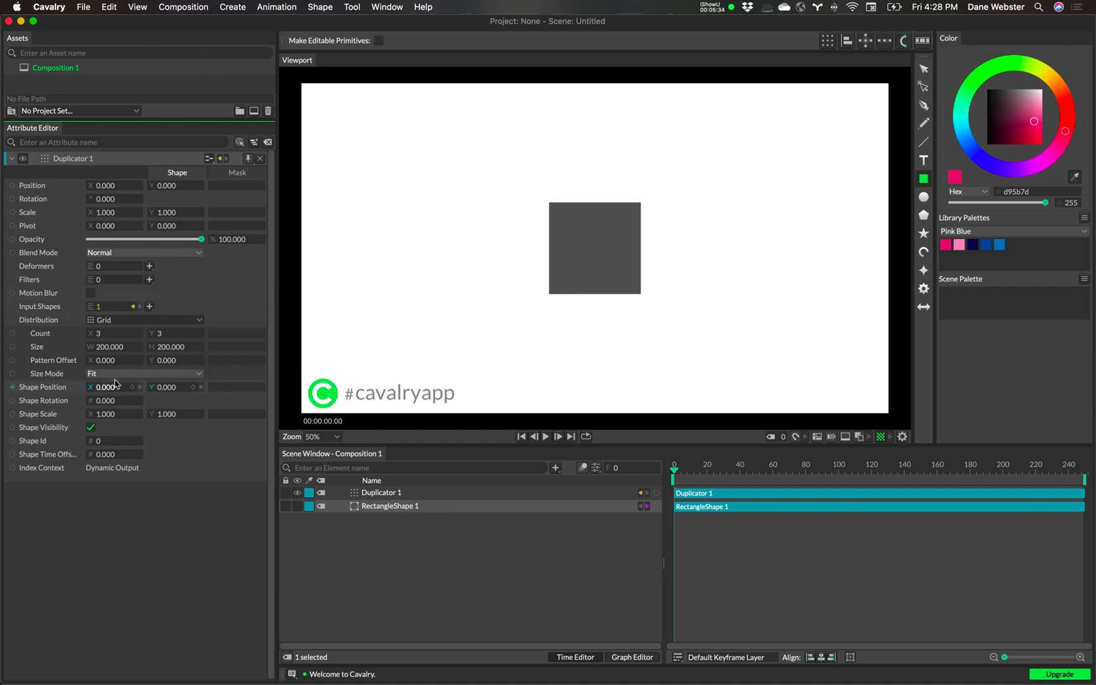
left_click(167, 375)
left_click(149, 391)
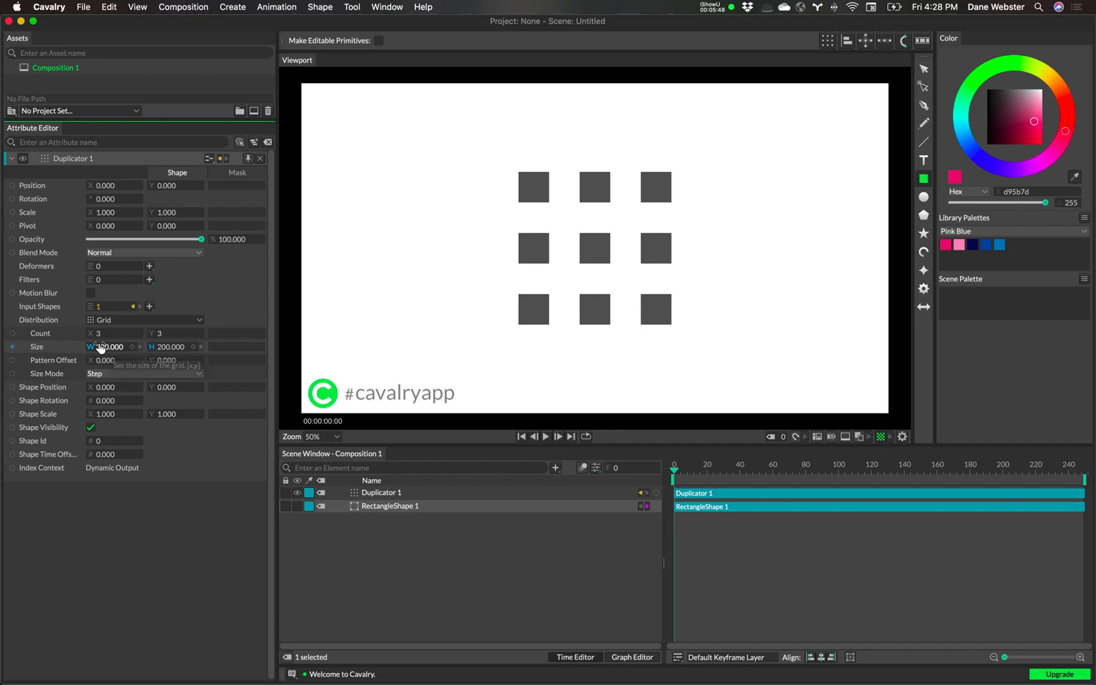
- Reduce the Duplicator's grid size to a width of 110 and a height of 108
left_click_drag(110, 348, 58, 356)
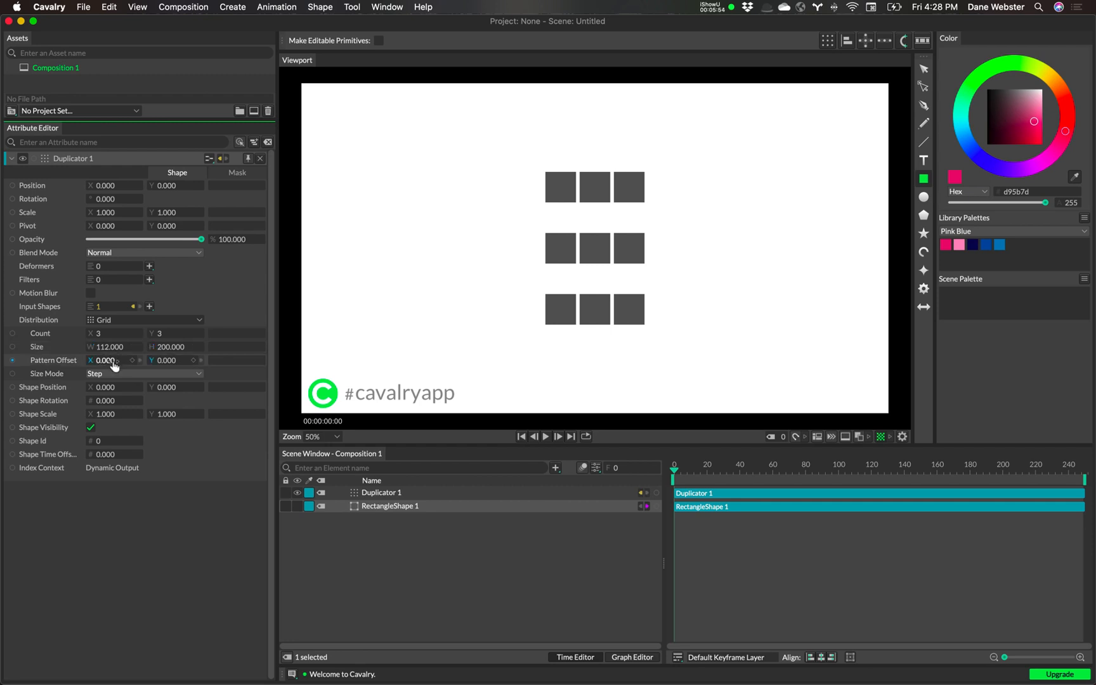
left_click_drag(110, 348, 109, 348)
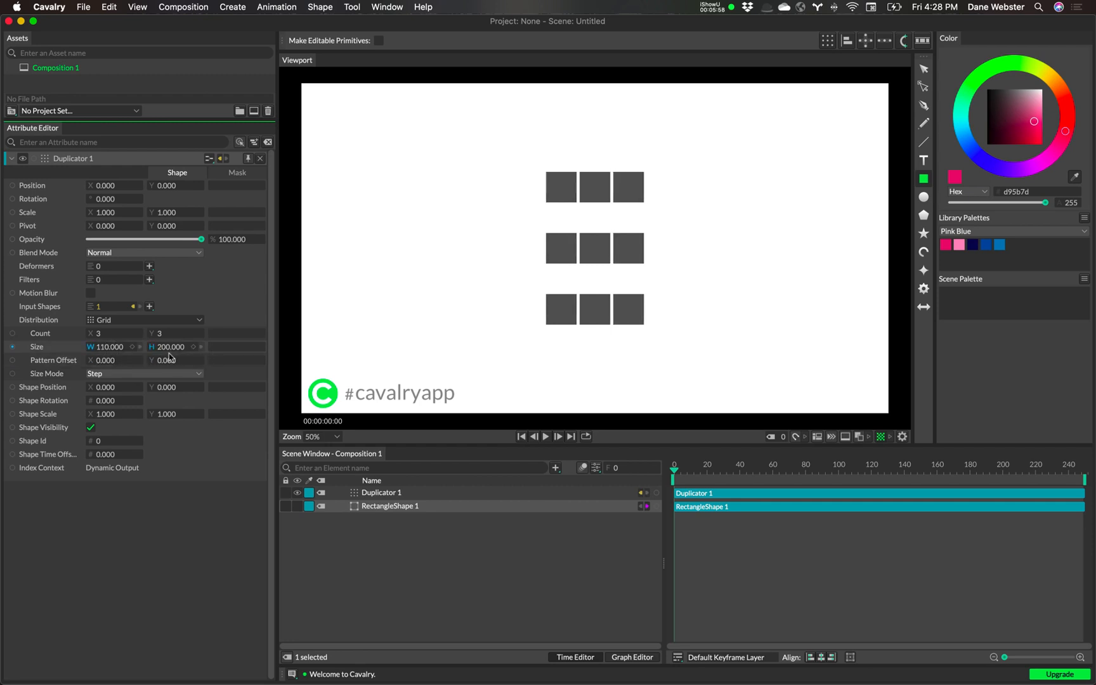
left_click_drag(171, 353, 118, 359)
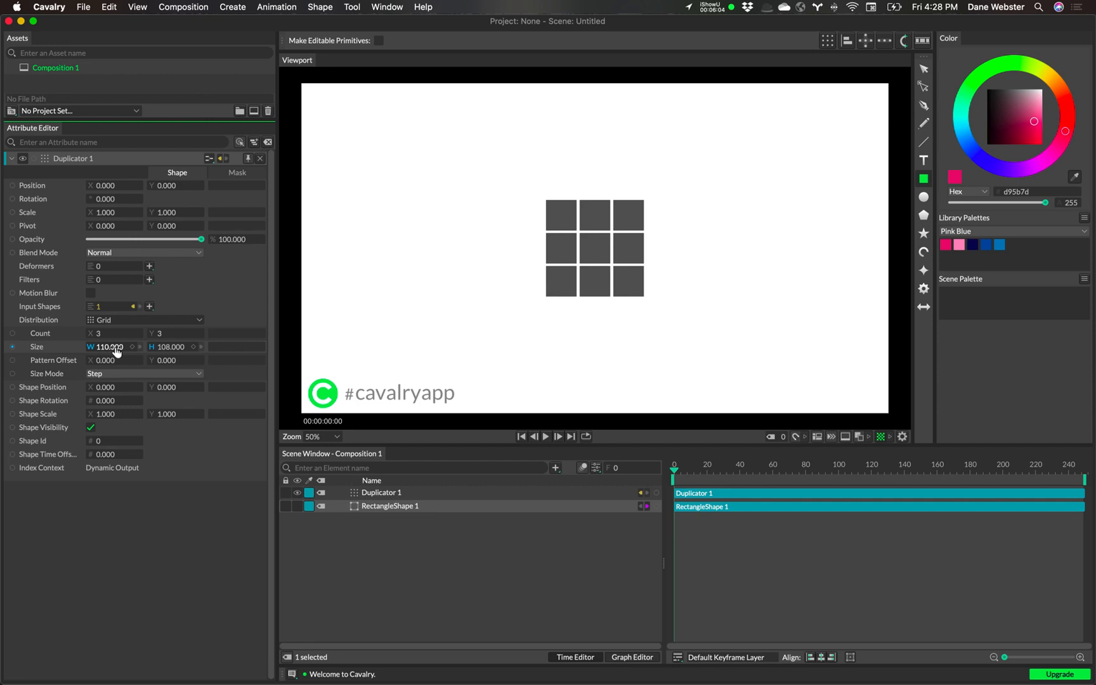
- Reset the Duplicator's grid height to 200 and connect the grid width to it so the width drives the height
left_click(171, 347)
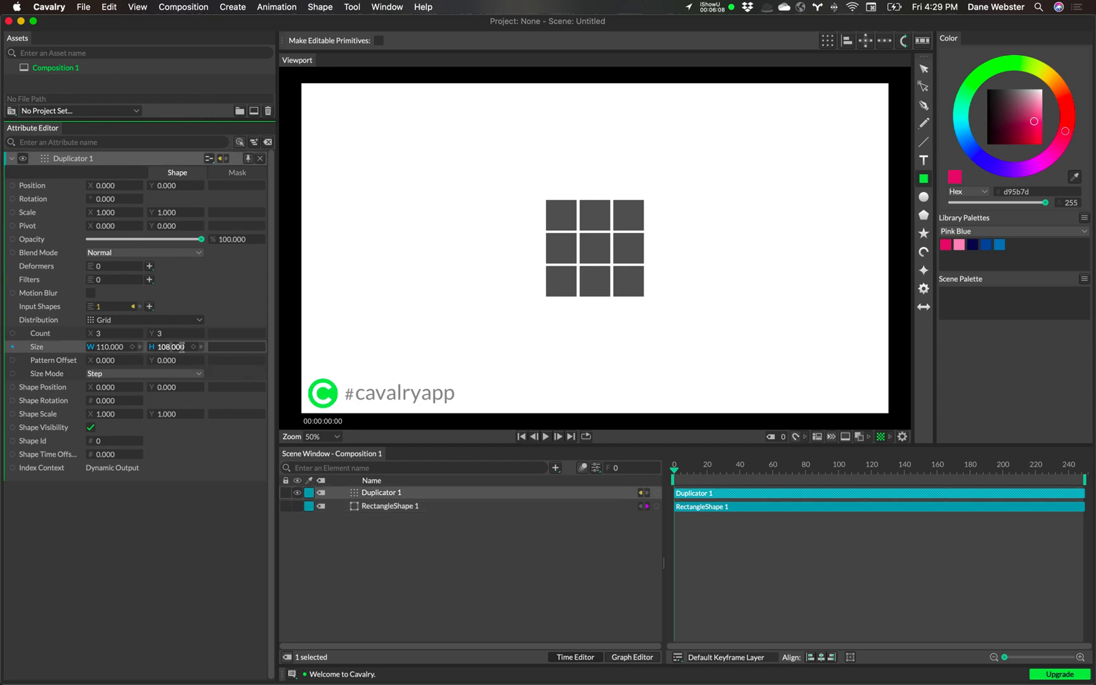
left_click_drag(184, 347, 129, 350)
type("200")
key("Return")
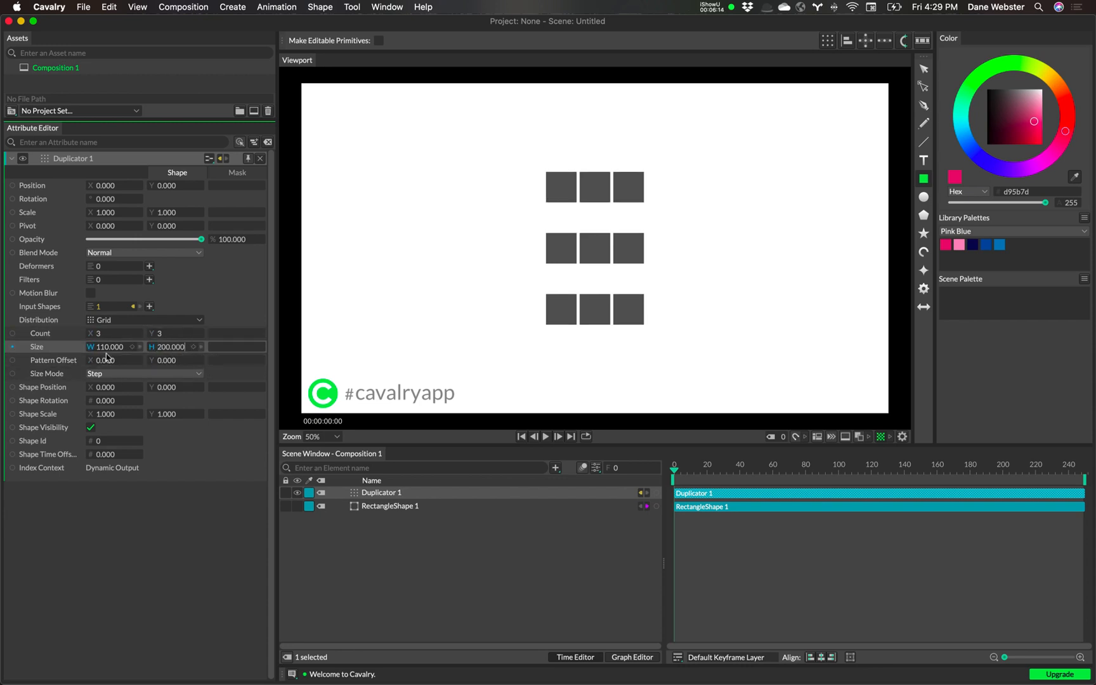
left_click_drag(90, 351, 168, 349)
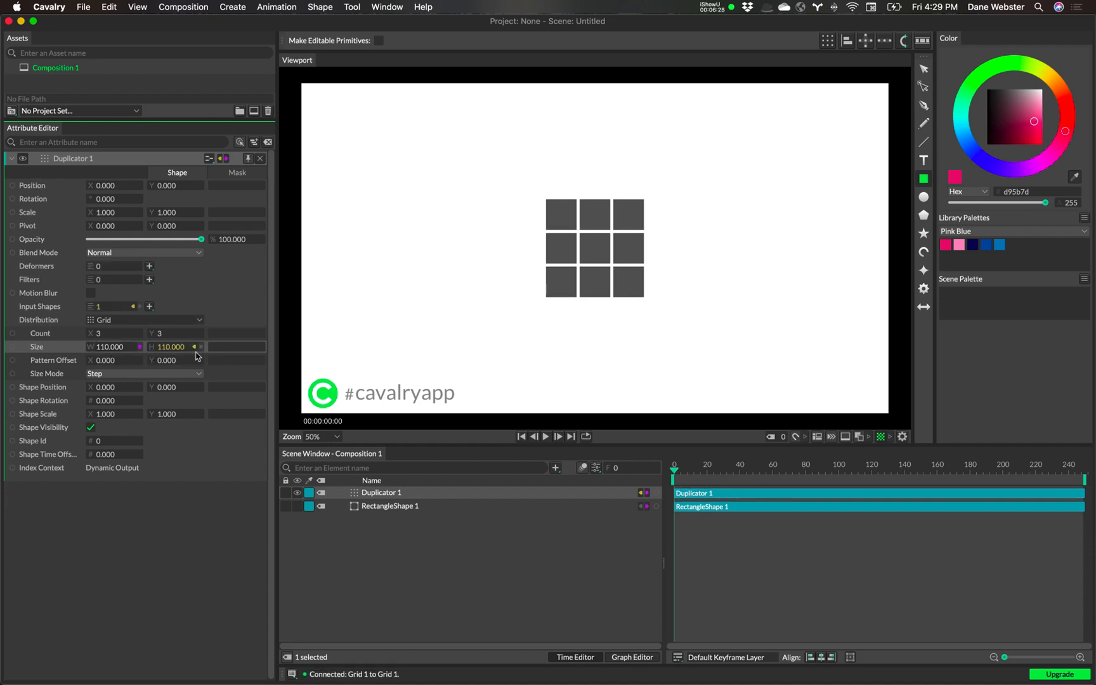
left_click_drag(112, 352, 111, 356)
- Set the Duplicator's grid count to 18 in X and 10 in Y
left_click_drag(100, 340, 109, 339)
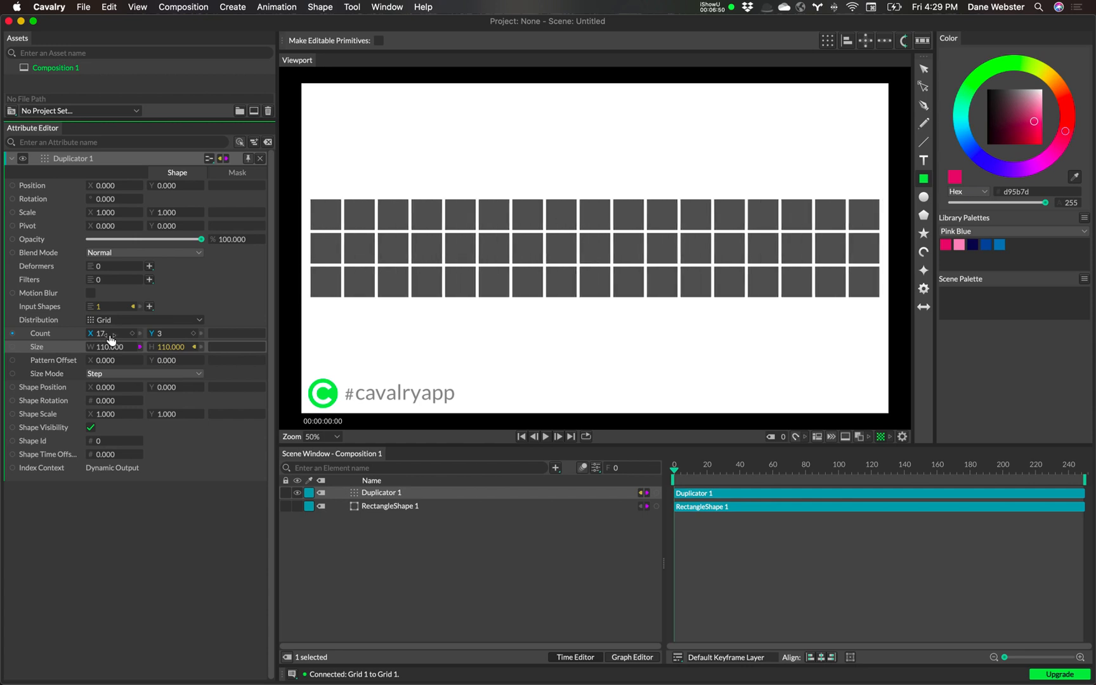
left_click_drag(111, 339, 113, 339)
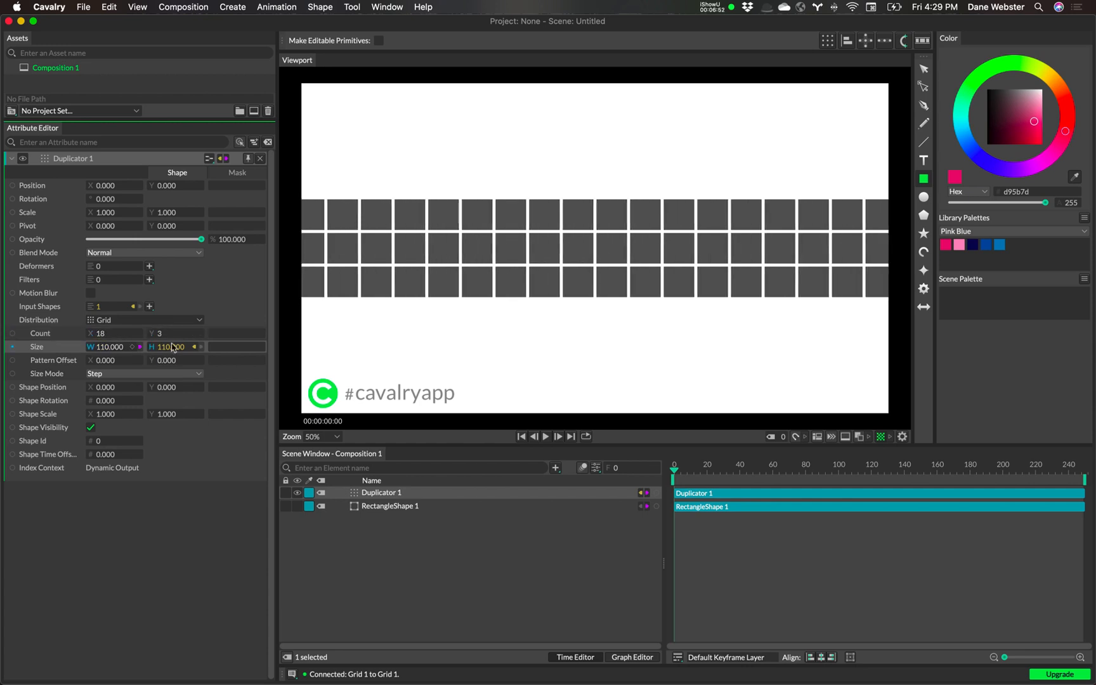
left_click_drag(166, 339, 171, 340)
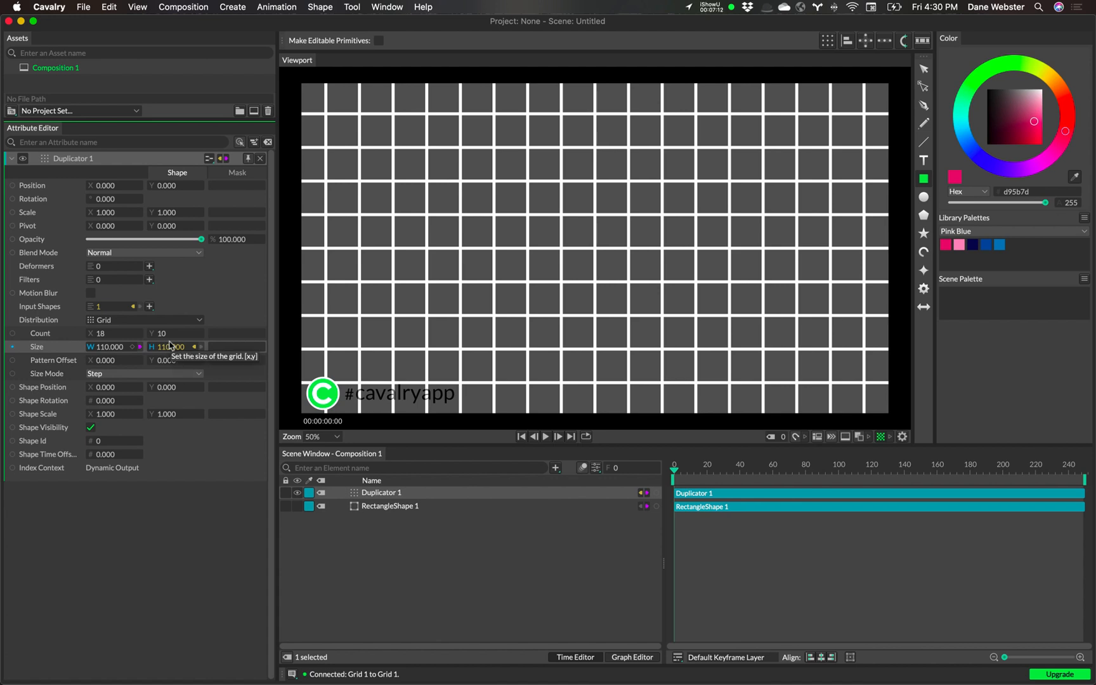
- Switch to Chrome and read the Cavalry Context documentation about how Duplicators assign and pass on indices
mouse_move(516, 684)
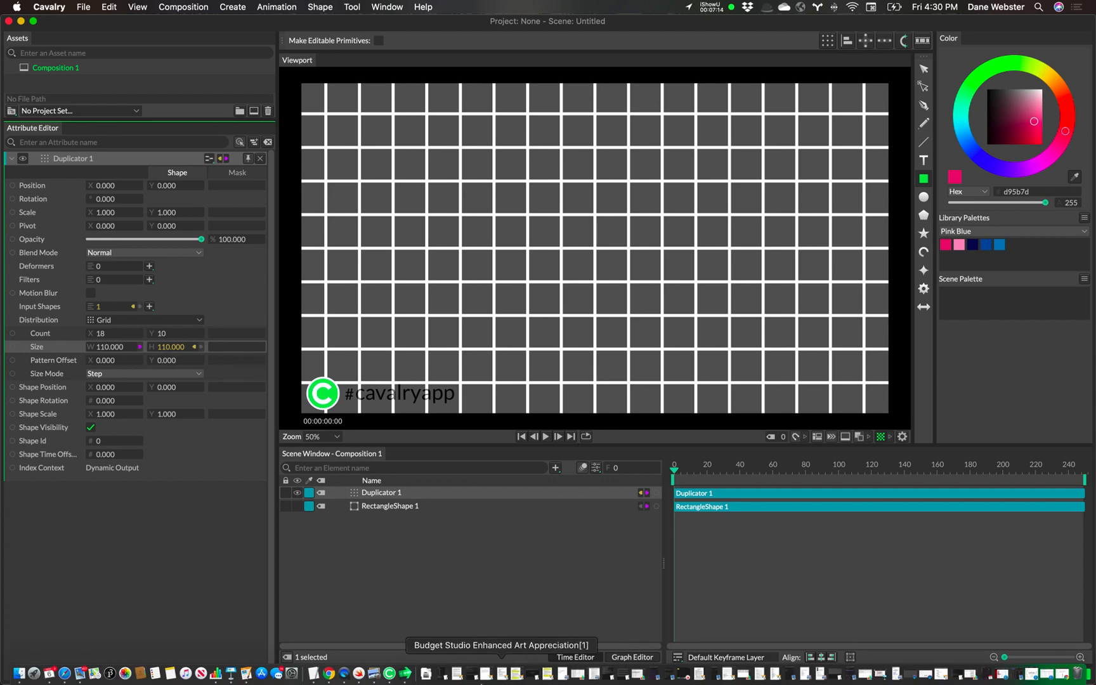
left_click(1049, 680)
left_click_drag(873, 39, 785, 39)
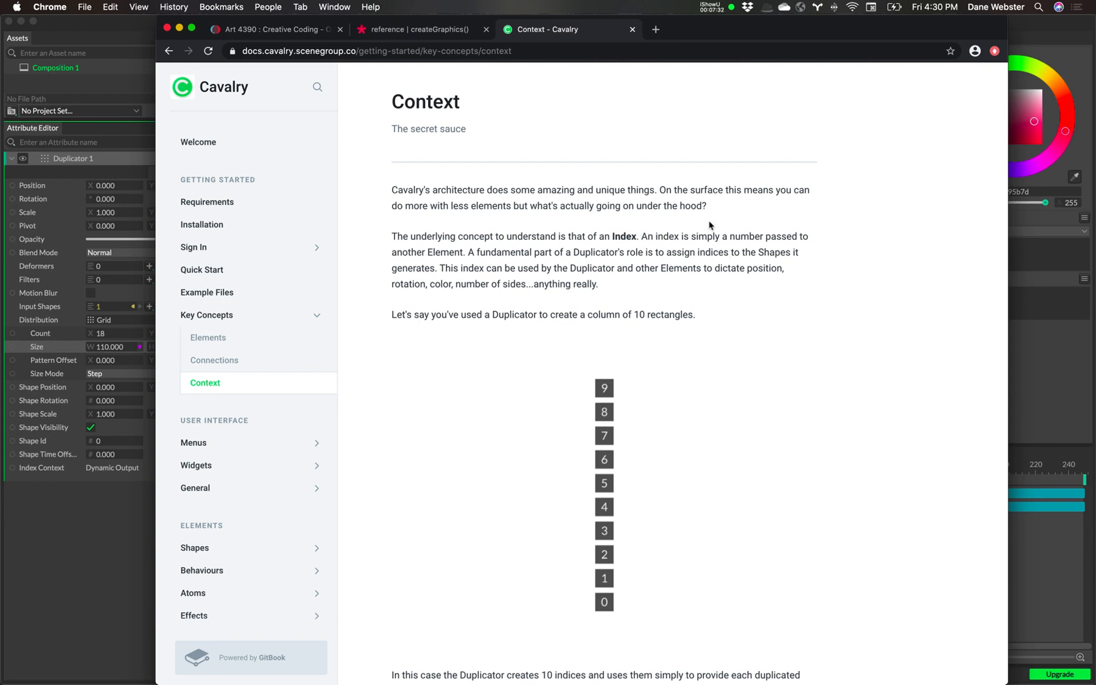
scroll(676, 447, "down", 2)
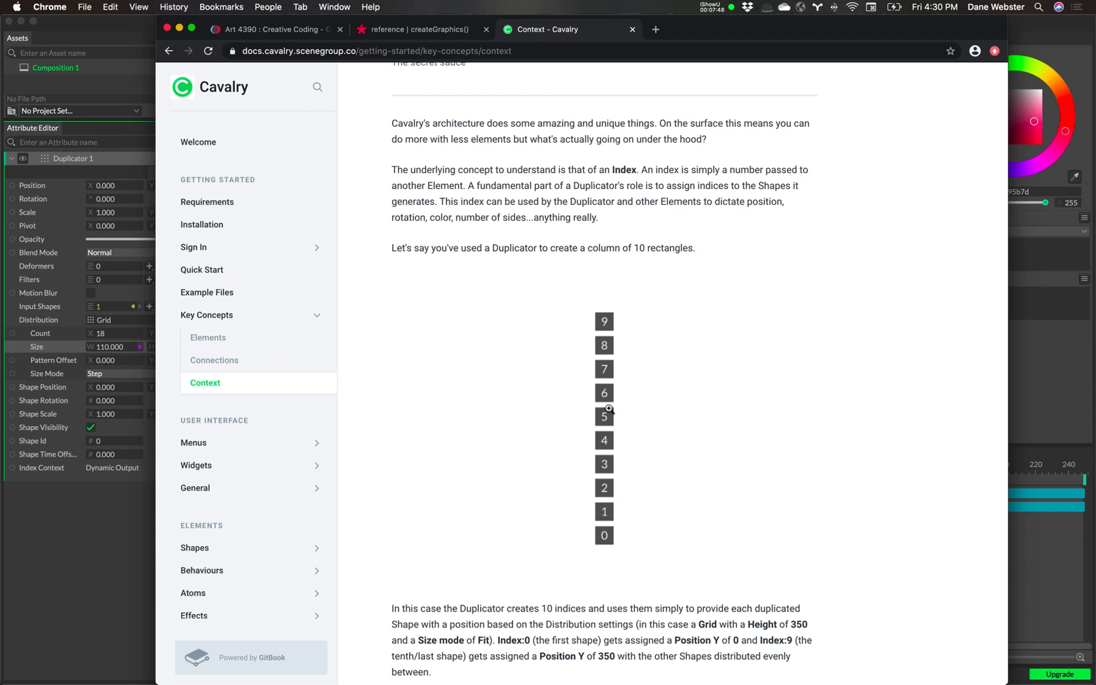
scroll(691, 517, "down", 10)
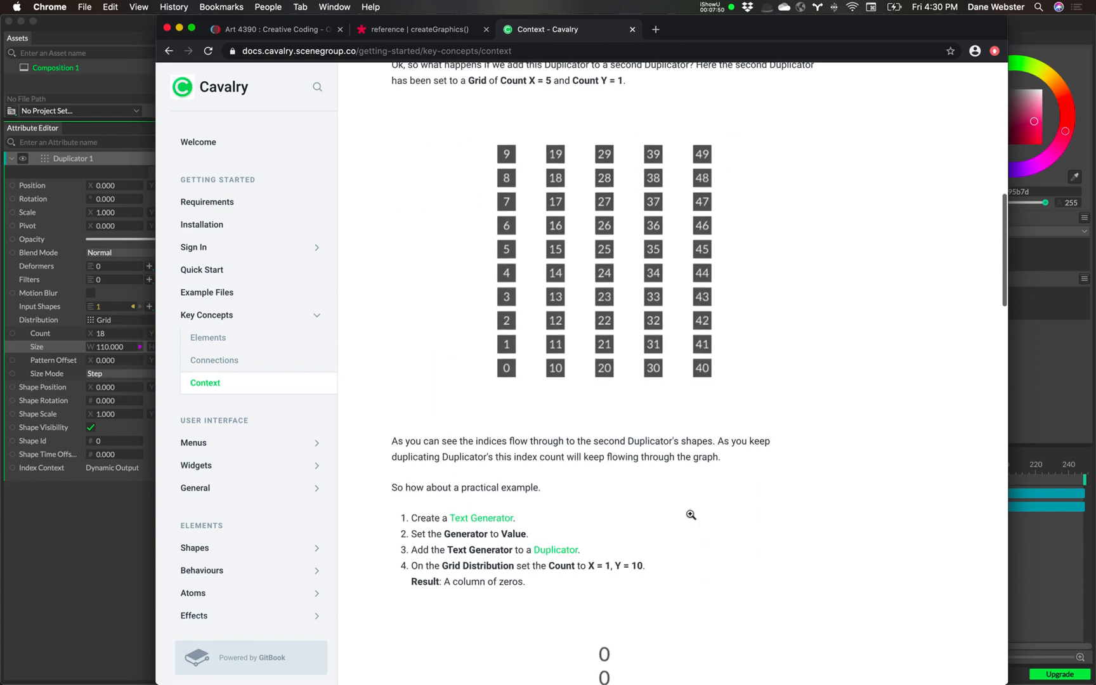
scroll(691, 514, "up", 1)
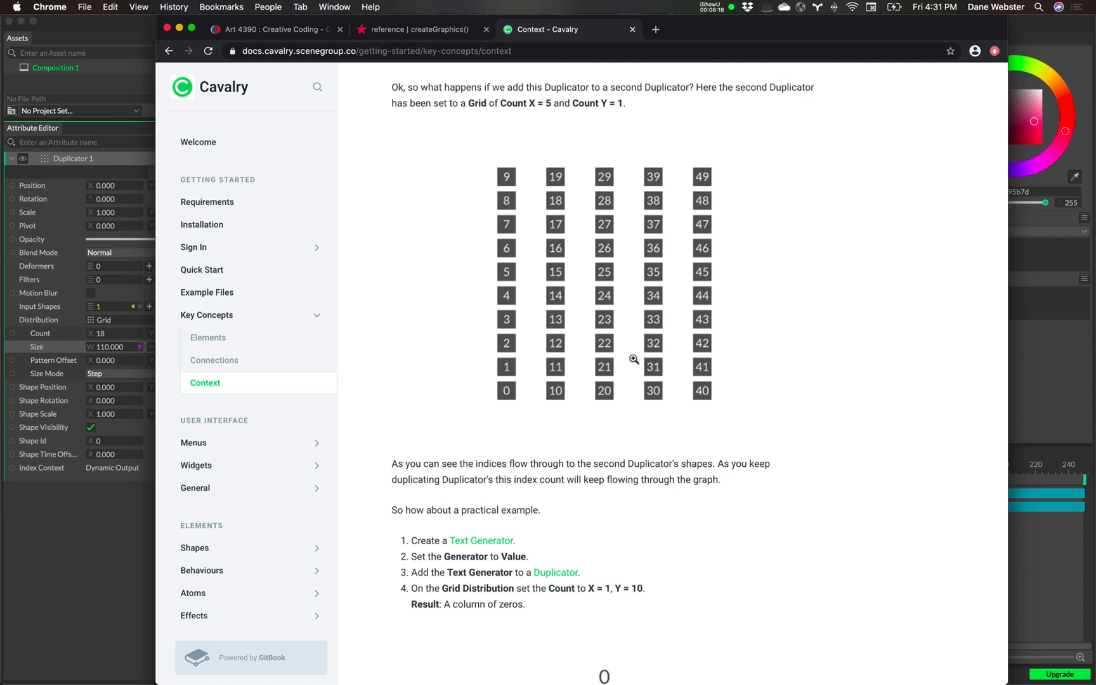
scroll(634, 359, "up", 10)
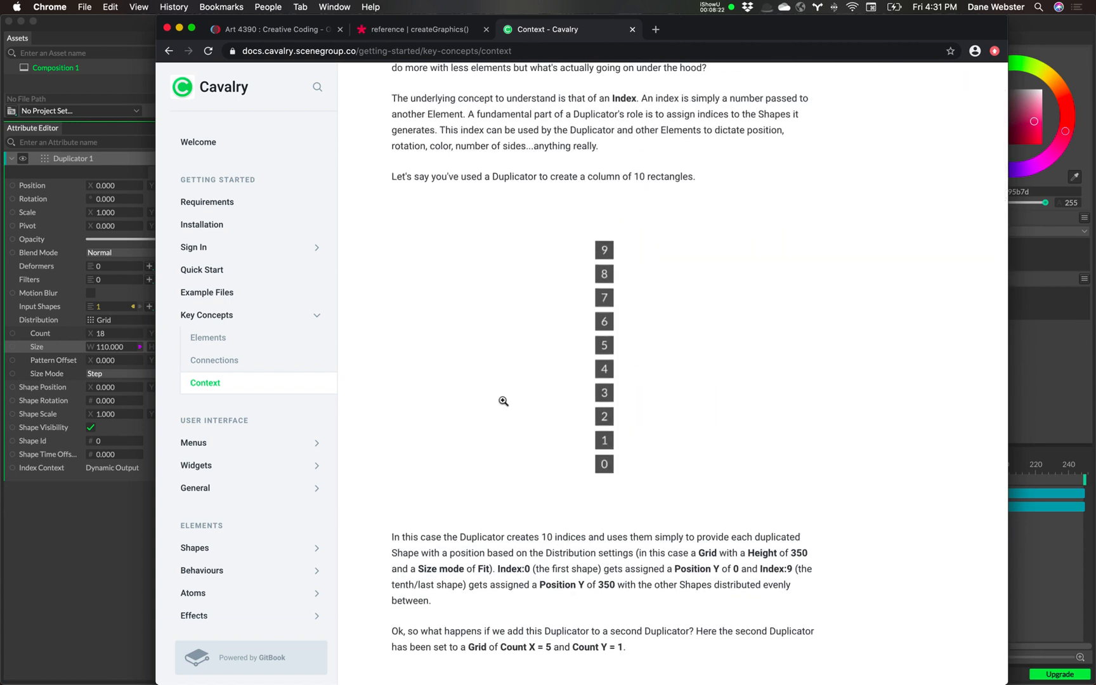
scroll(501, 399, "down", 15)
scroll(503, 401, "down", 10)
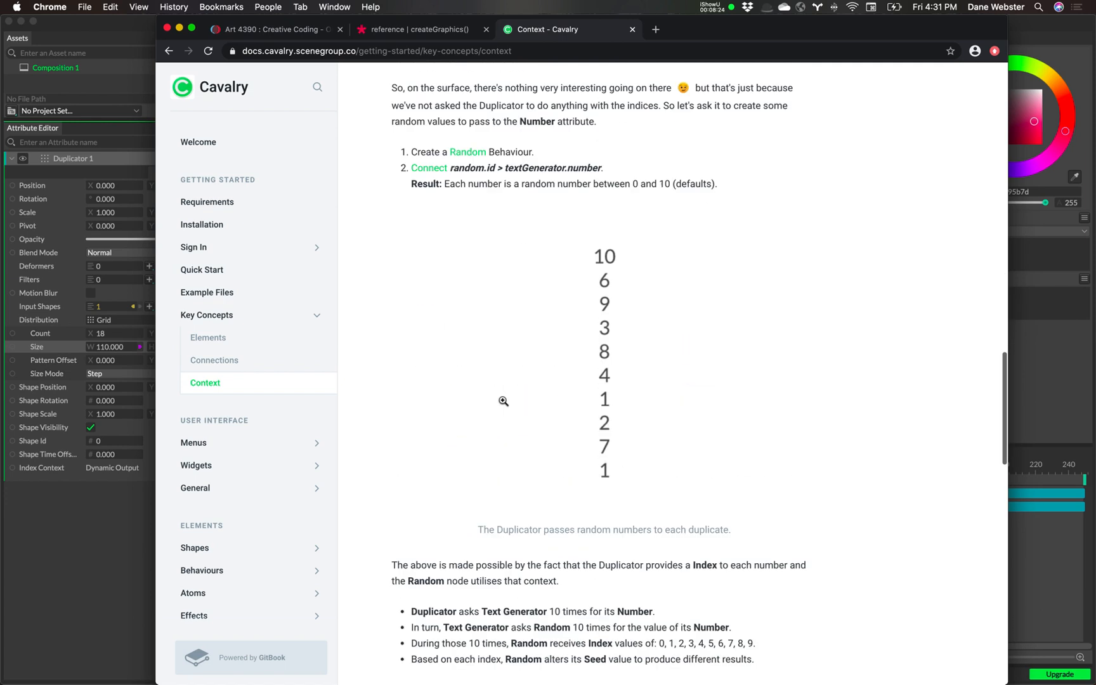
scroll(503, 401, "up", 2)
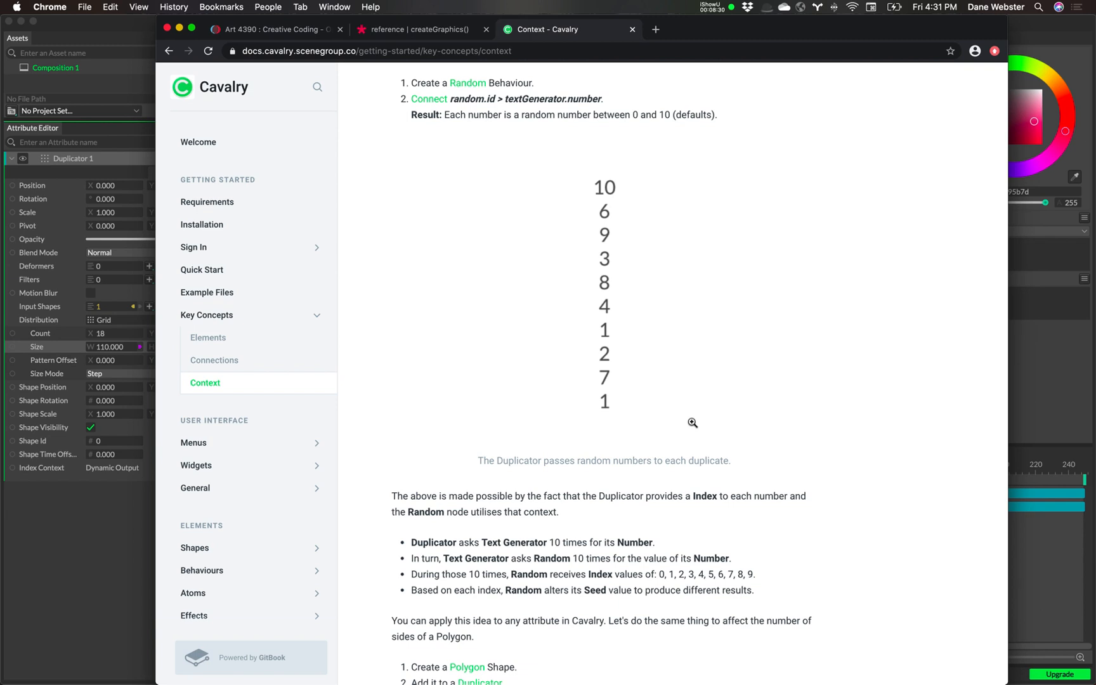
scroll(648, 411, "down", 6)
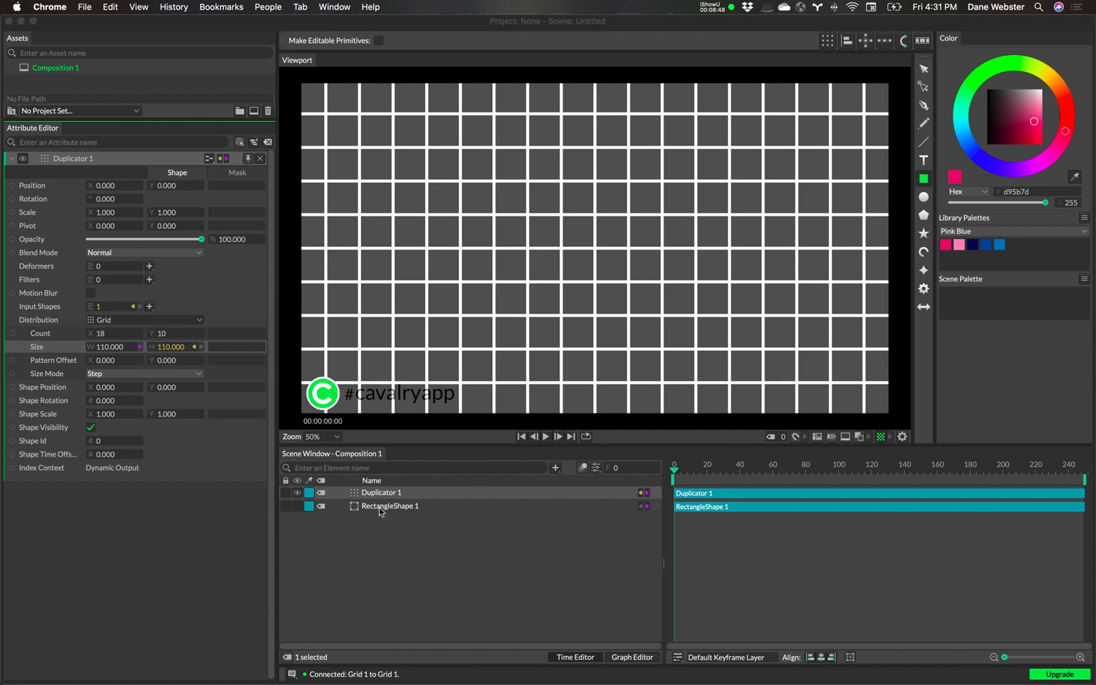
- Nest the rectangle under the Duplicator in the scene and load the rectangle's attributes for editing
left_click_drag(385, 509, 384, 495)
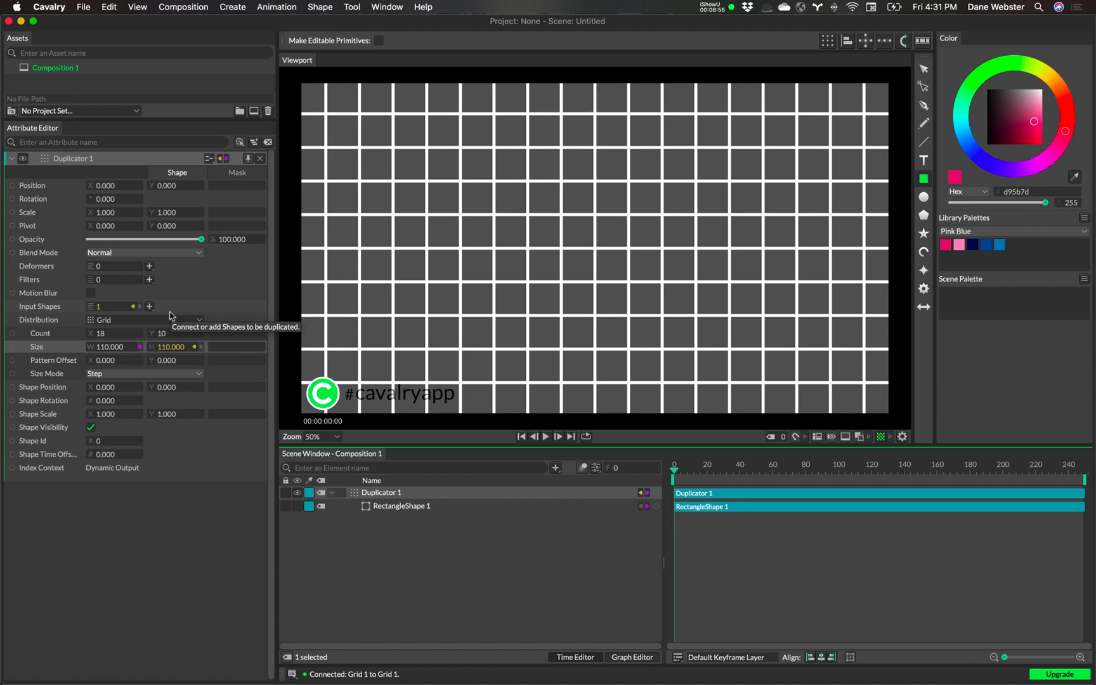
left_click(408, 510)
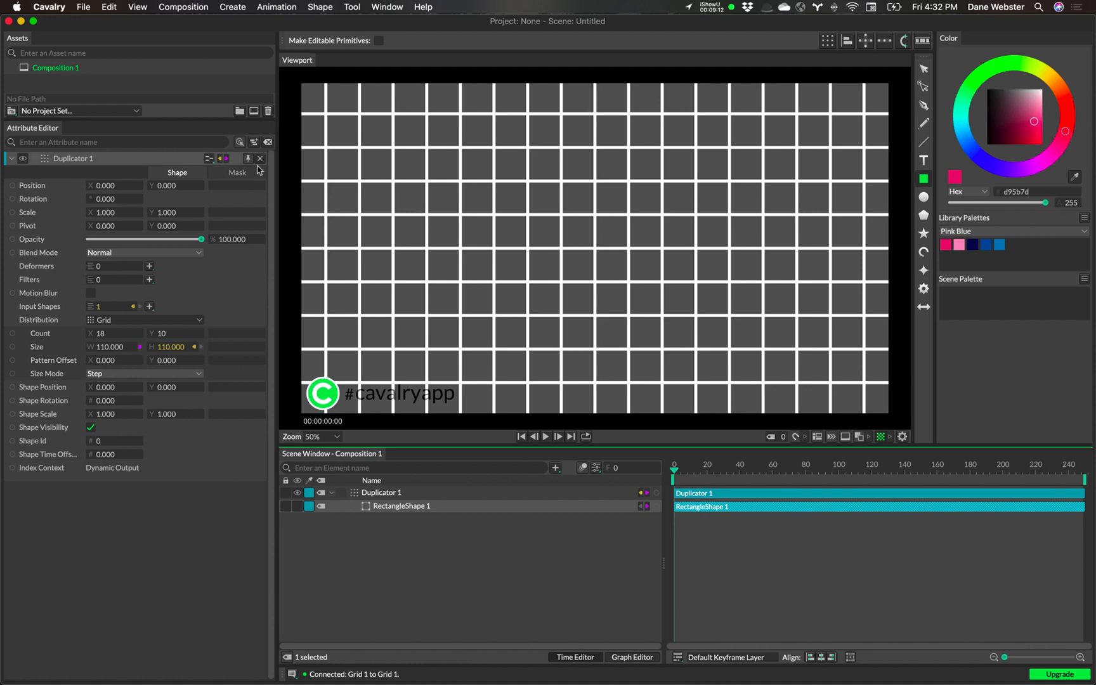
left_click(400, 509)
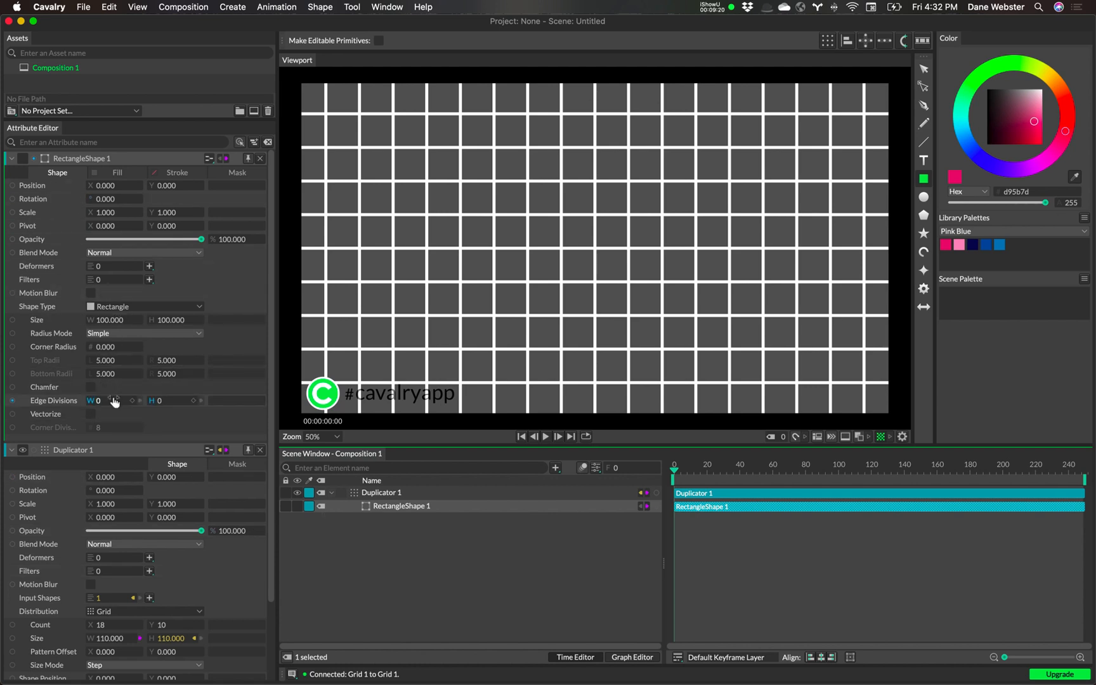
- Enable chamfering on the rectangle, keep its radius mode on Simple and set its corner radius to 10
scroll(120, 406, "down", 2)
scroll(127, 411, "up", 2)
left_click(404, 510)
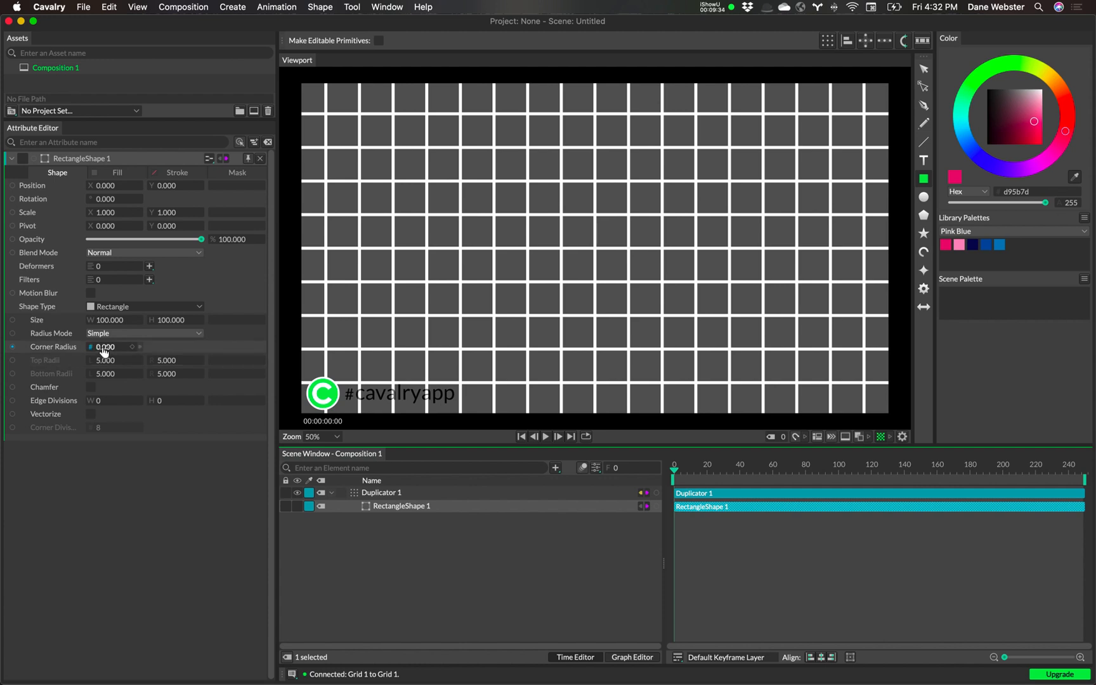
left_click(133, 337)
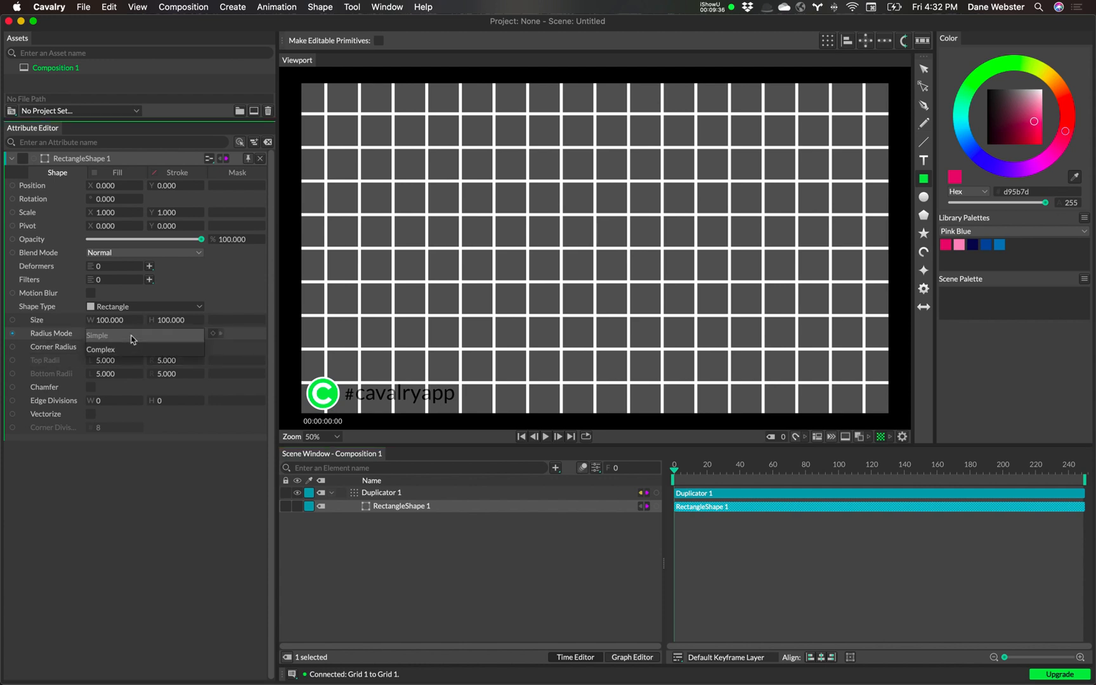
left_click(133, 336)
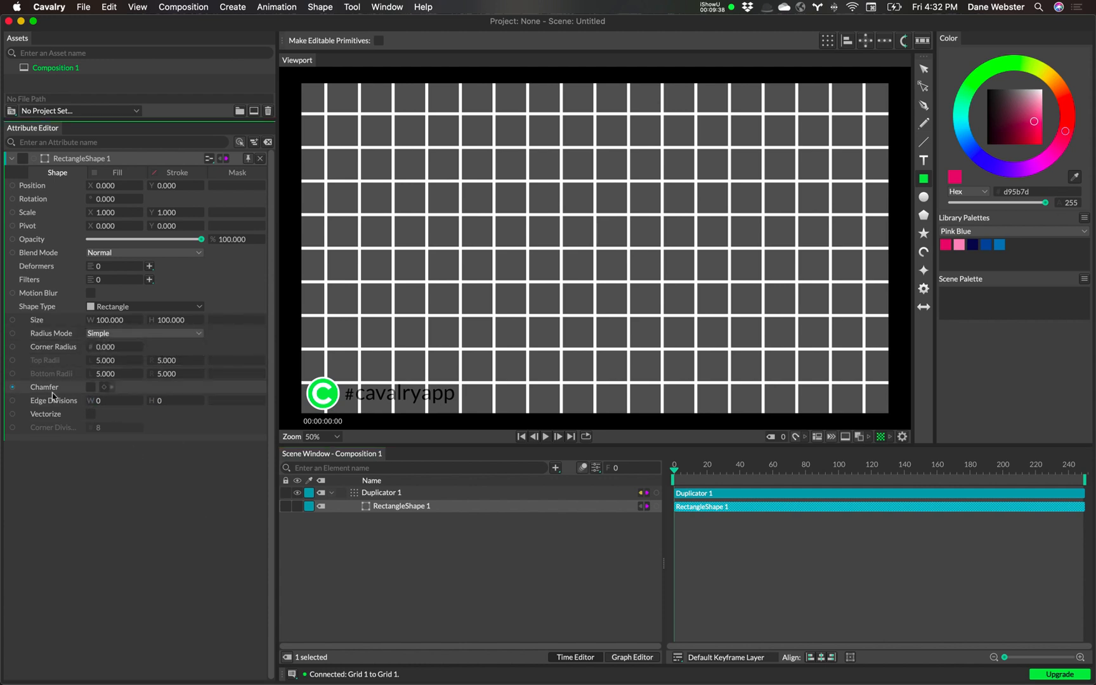
left_click(92, 388)
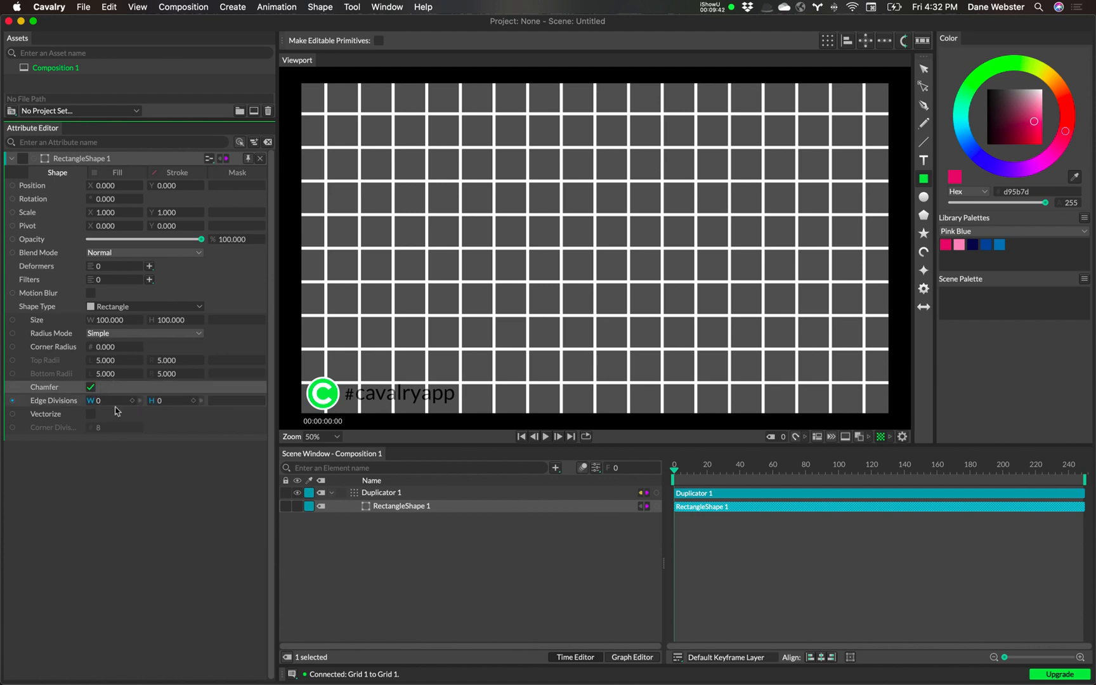
left_click_drag(105, 351, 108, 351)
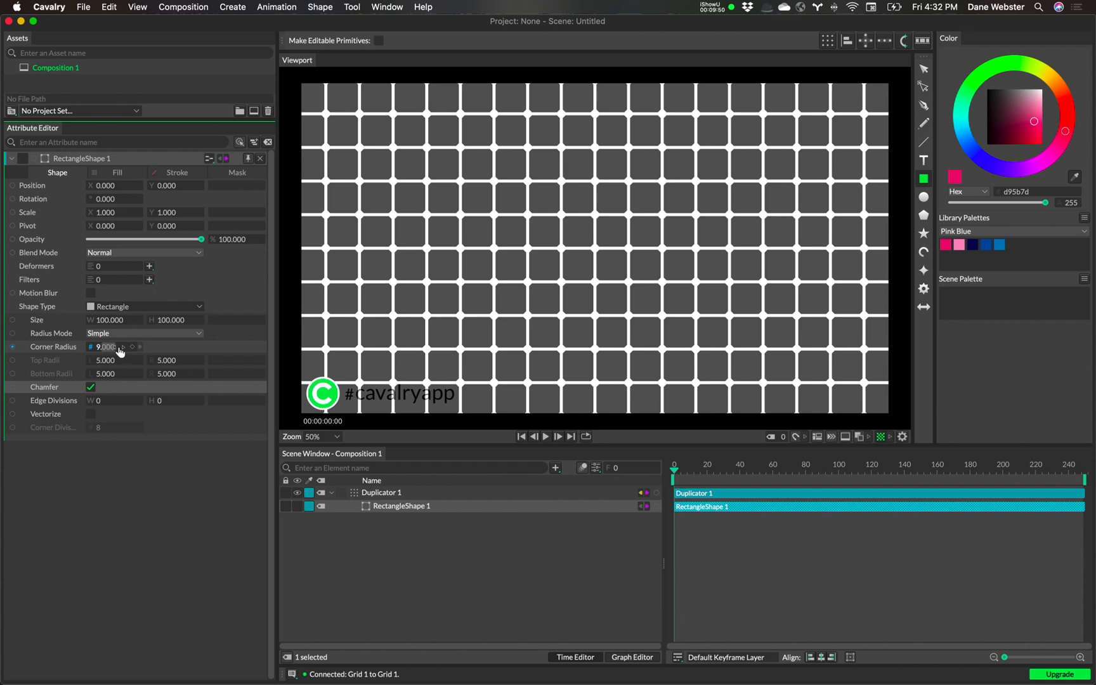
type("10")
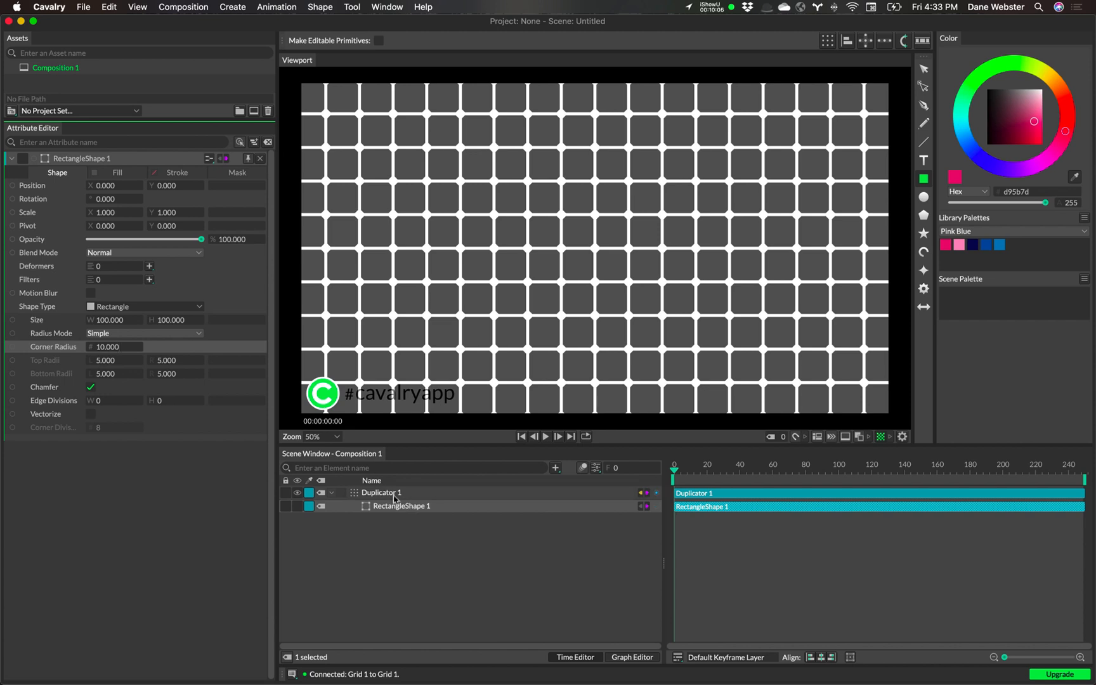
- Change the rectangle's fill colour to a muted dark pink, hex 9f4a64
left_click(117, 176)
left_click(110, 201)
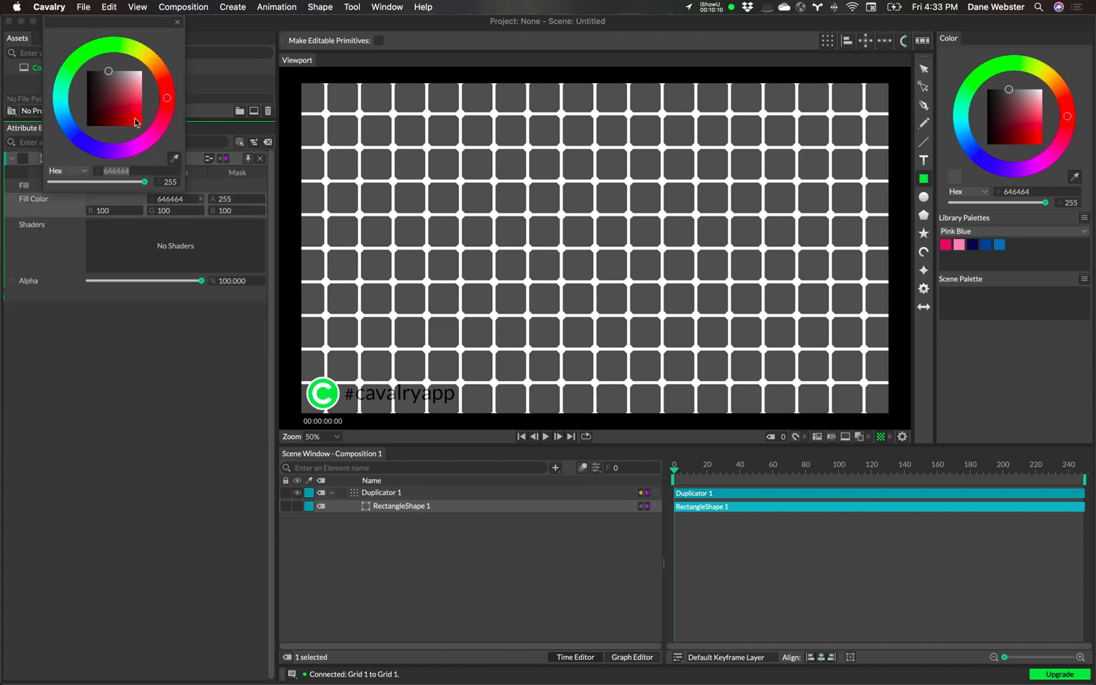
left_click(163, 115)
left_click_drag(134, 111, 117, 120)
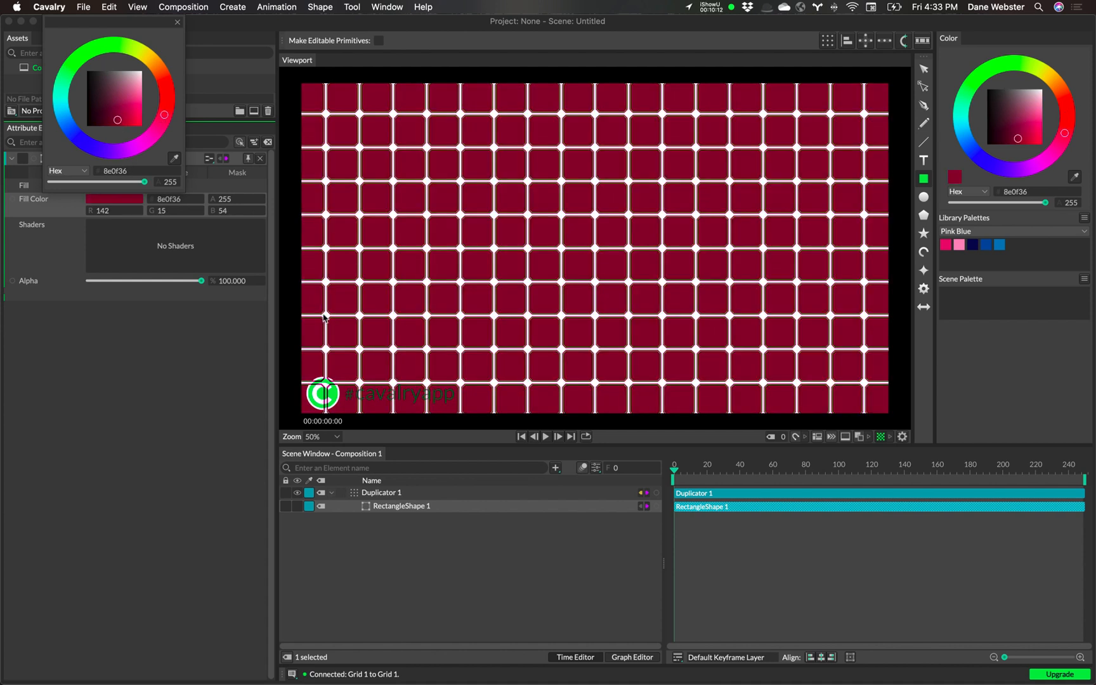
left_click(126, 107)
left_click_drag(125, 110, 121, 101)
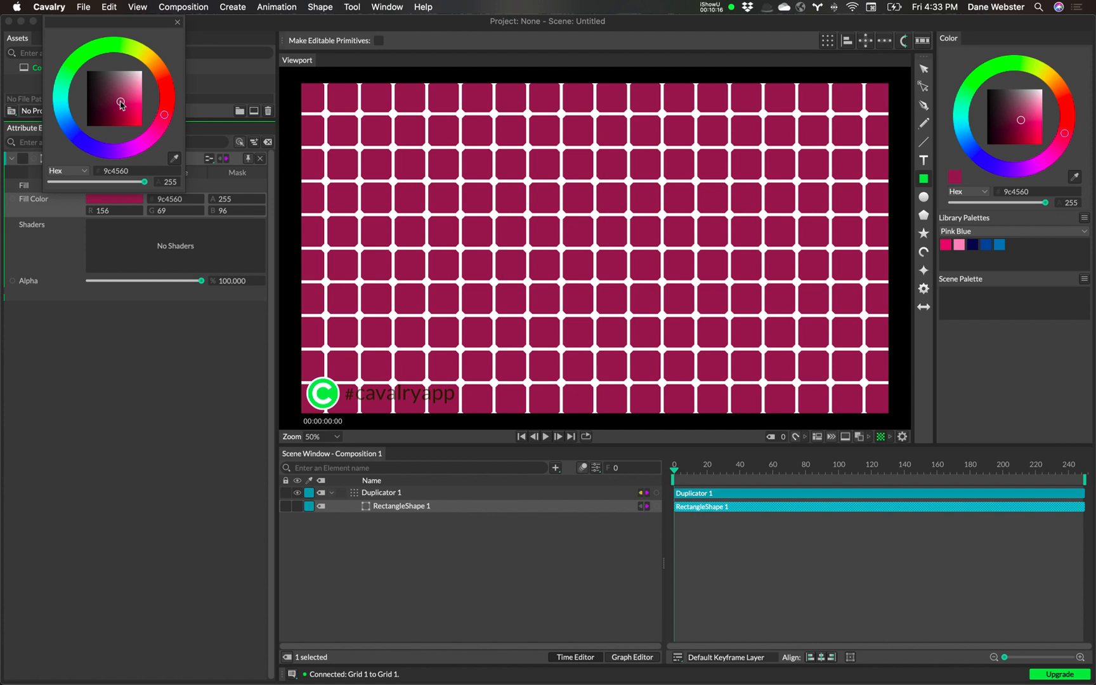
left_click(77, 171)
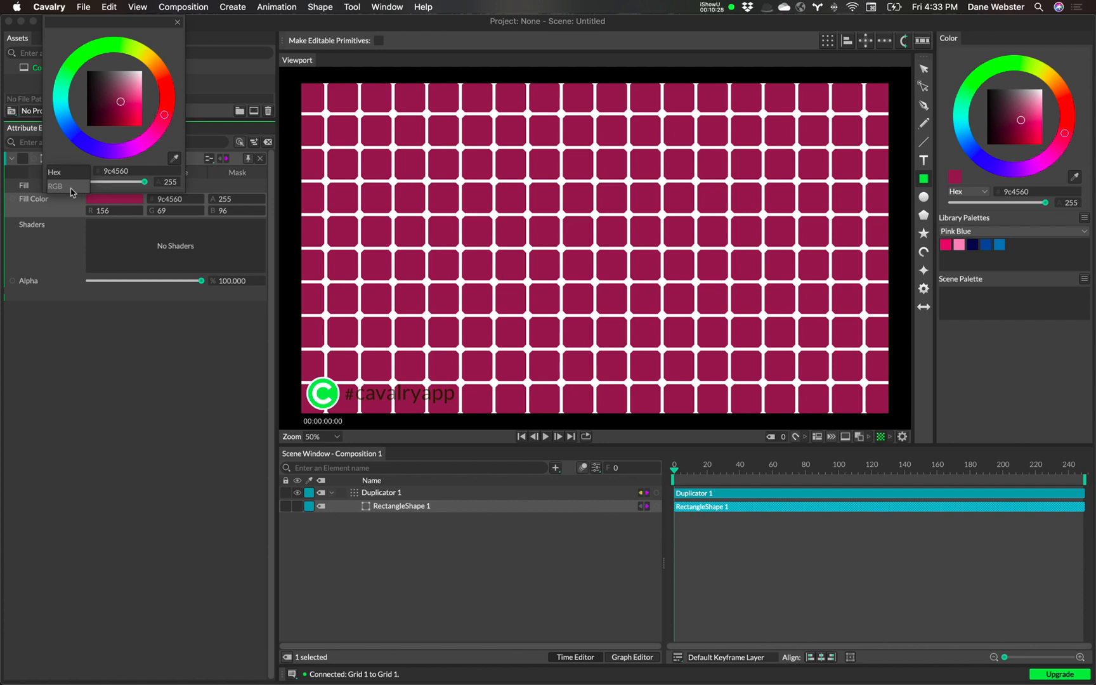
left_click(71, 192)
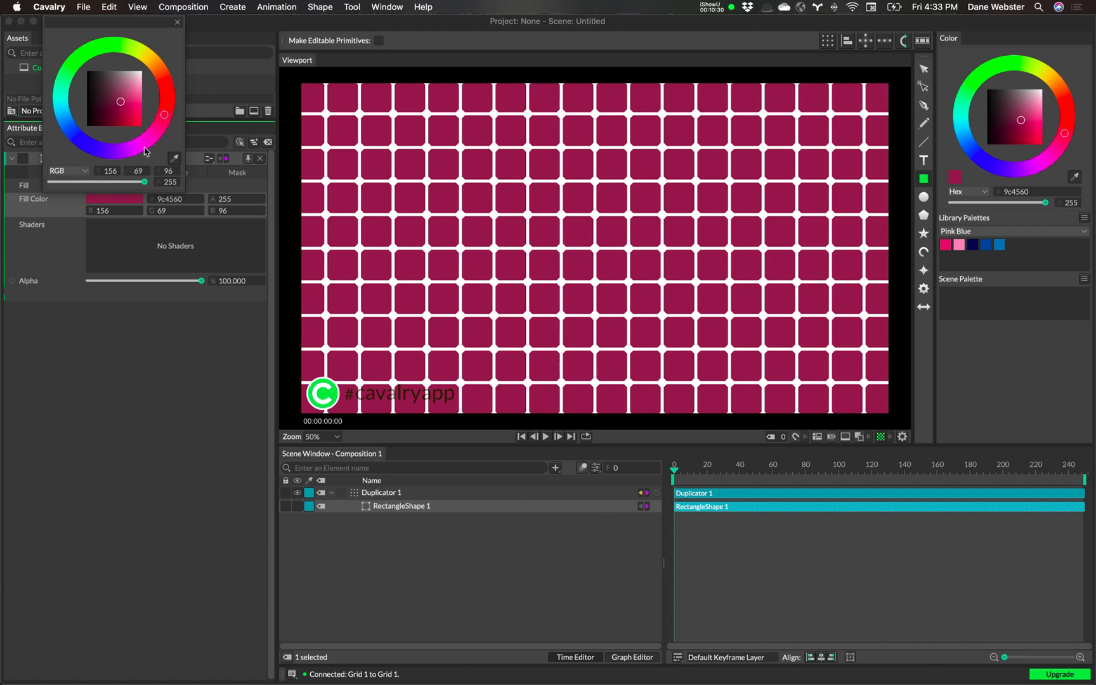
left_click(75, 174)
left_click(69, 160)
mouse_move(120, 102)
left_mouse_down()
mouse_move(134, 81)
mouse_move(101, 89)
mouse_move(108, 124)
mouse_move(95, 96)
mouse_move(122, 104)
left_mouse_up()
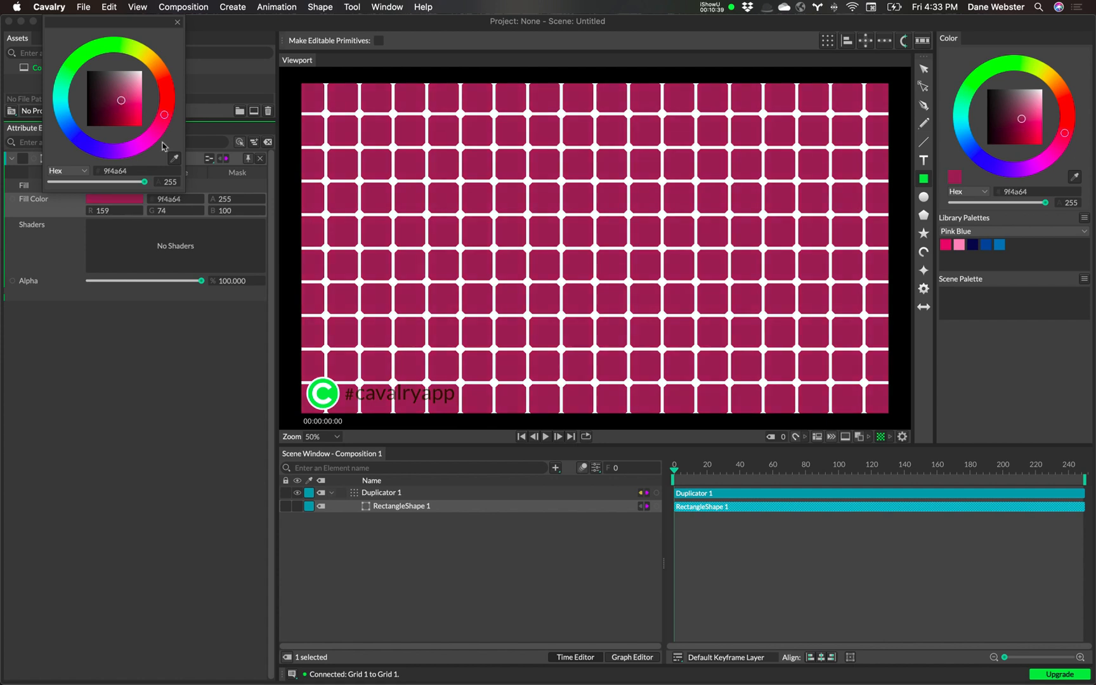
left_click(178, 22)
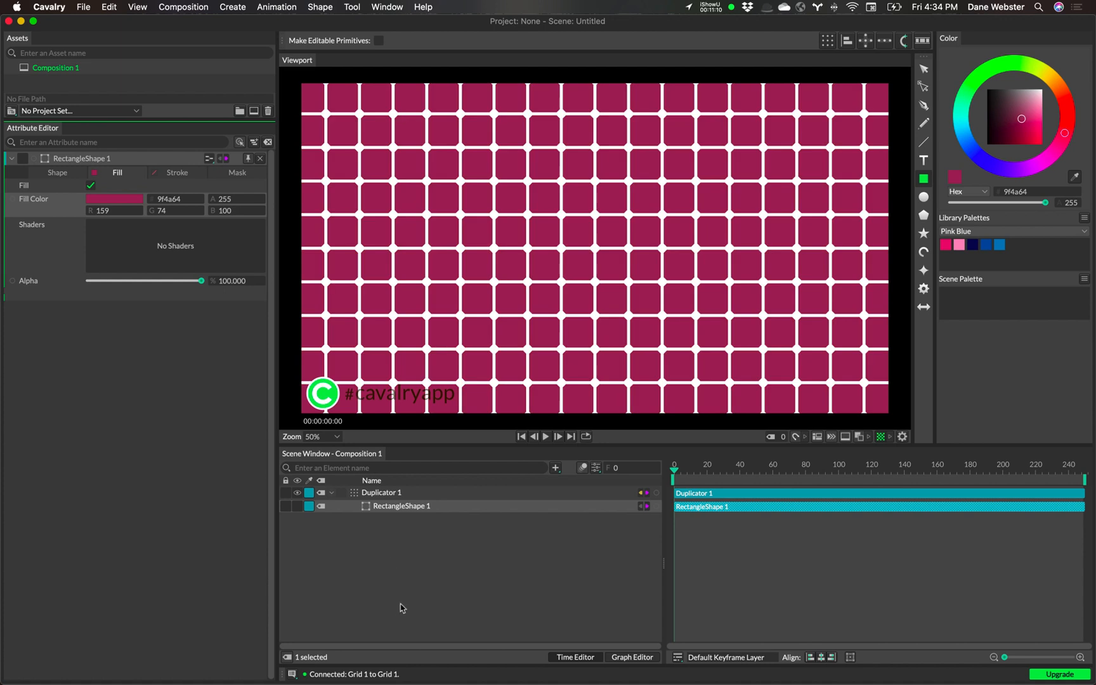
- Choose the Warm library palette and create a color array from it
left_click(440, 591)
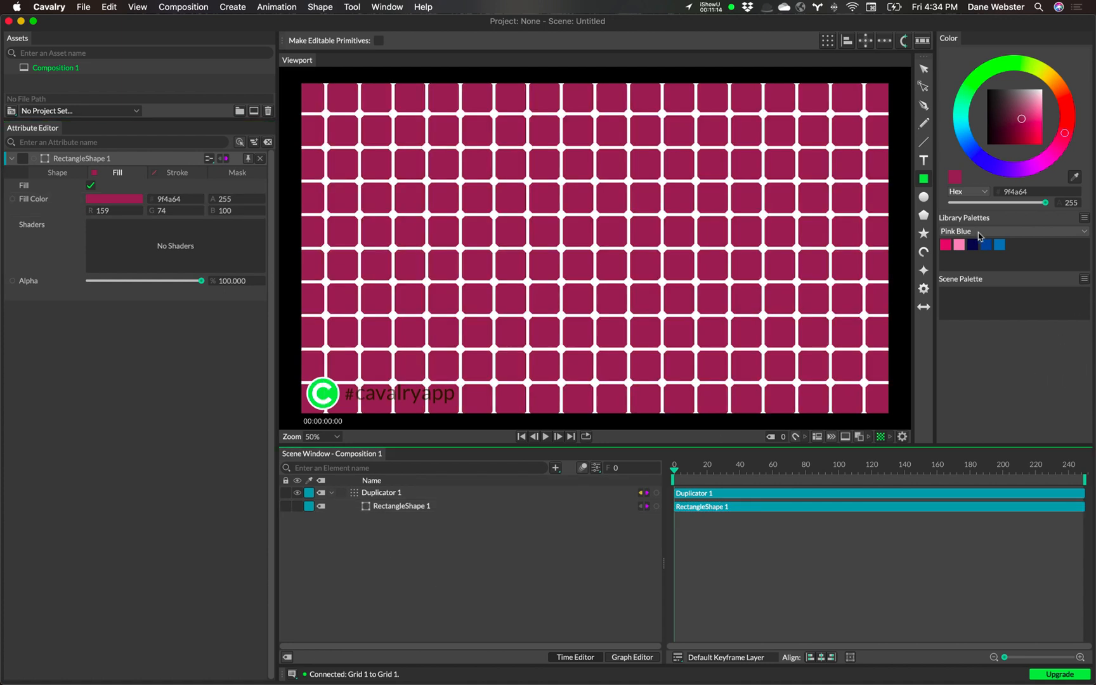
left_click(1083, 232)
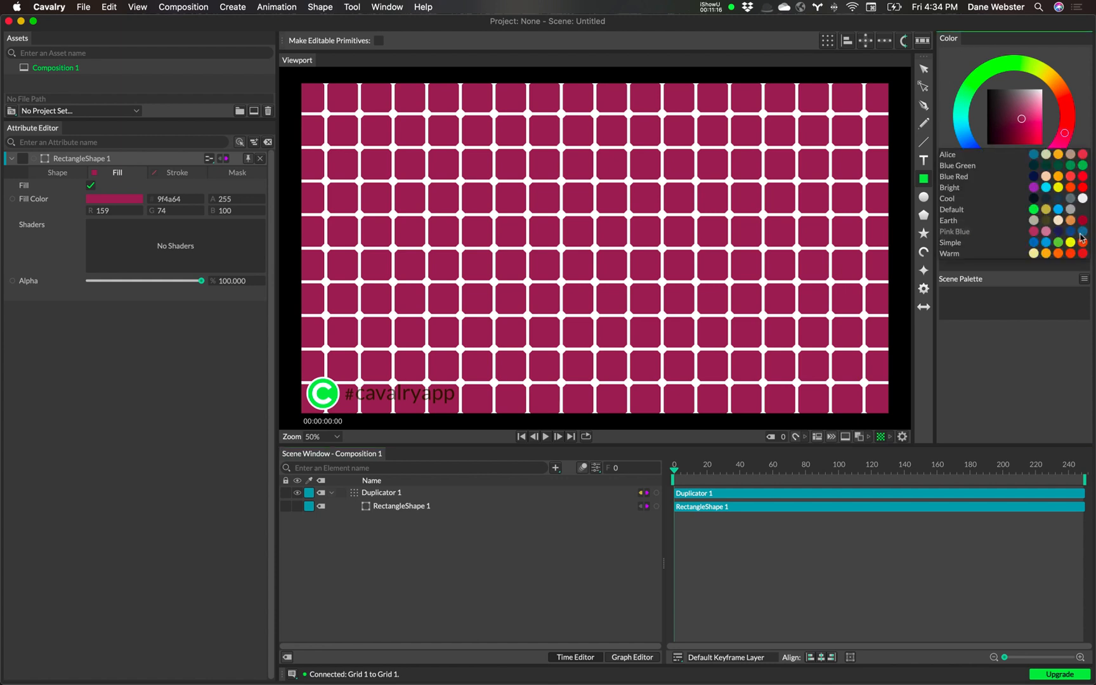
left_click(1001, 254)
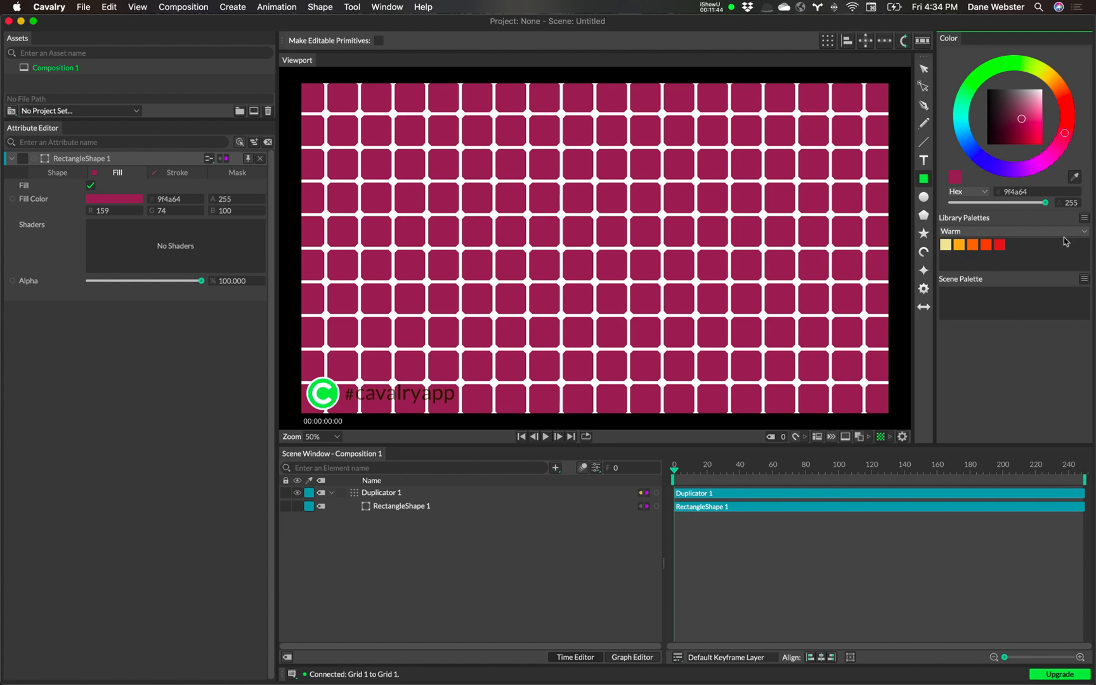
left_click(1084, 232)
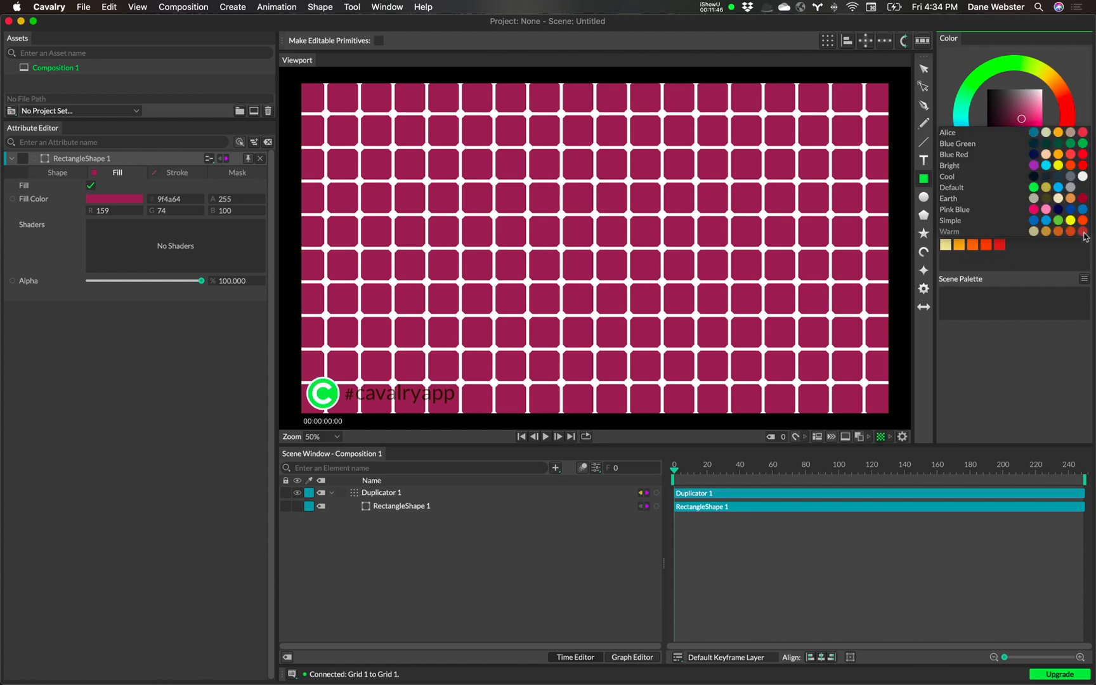
left_click(1066, 256)
left_click(1085, 219)
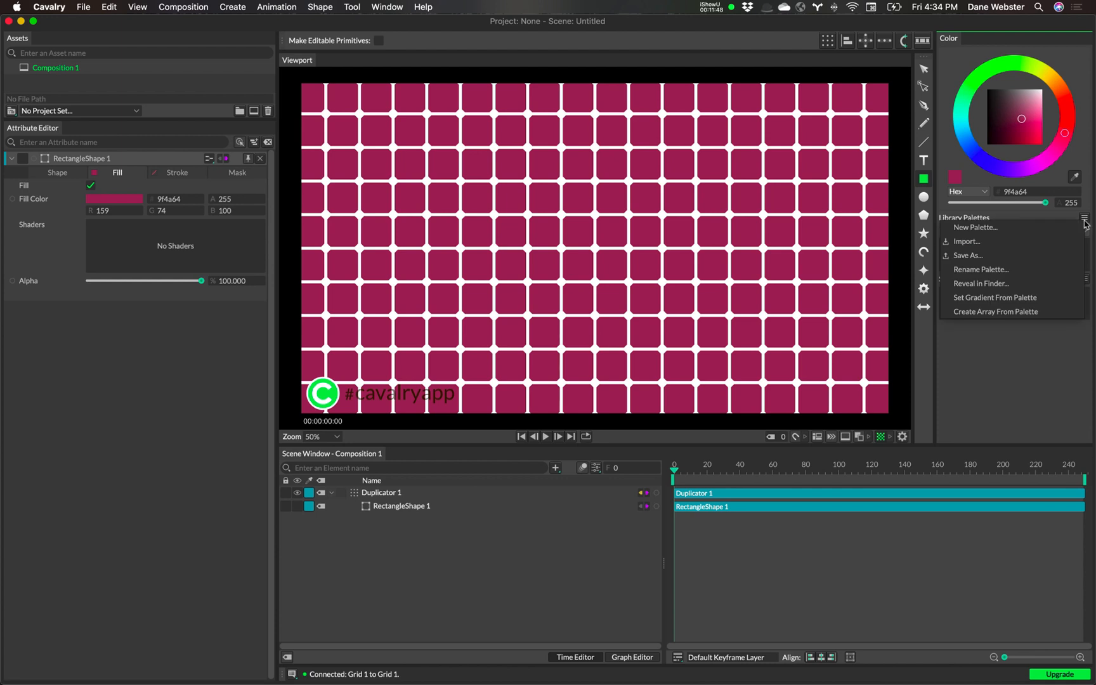
left_click(1002, 312)
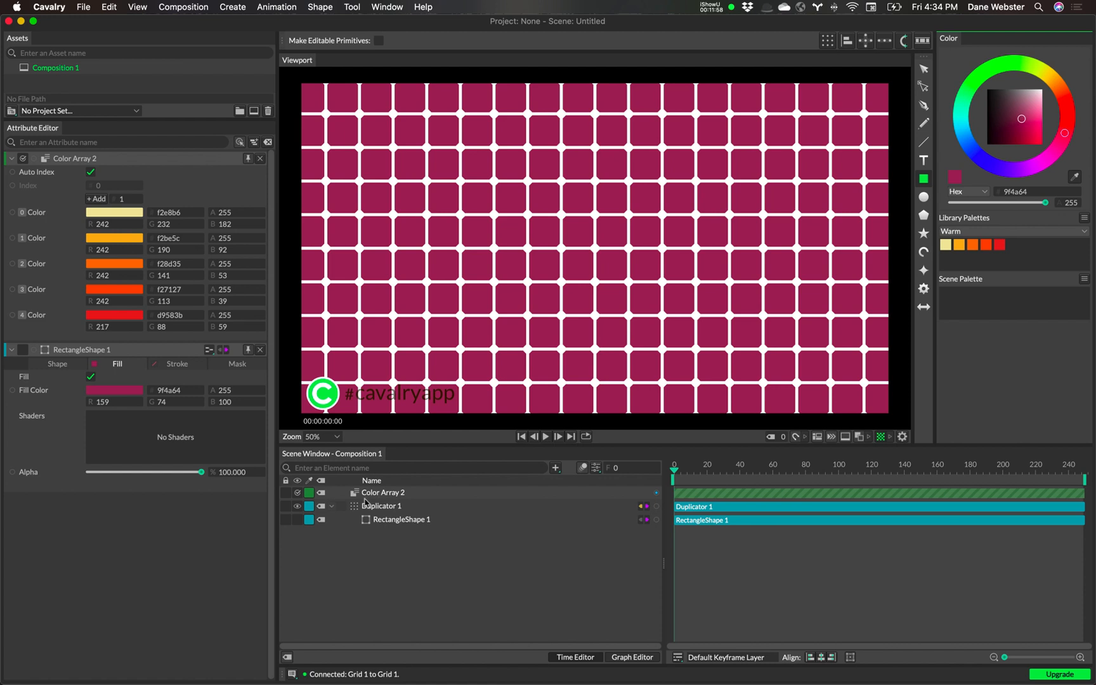
- Connect the color array to the rectangle's Fill Color so the duplicates take their colours from the palette
left_click(384, 495)
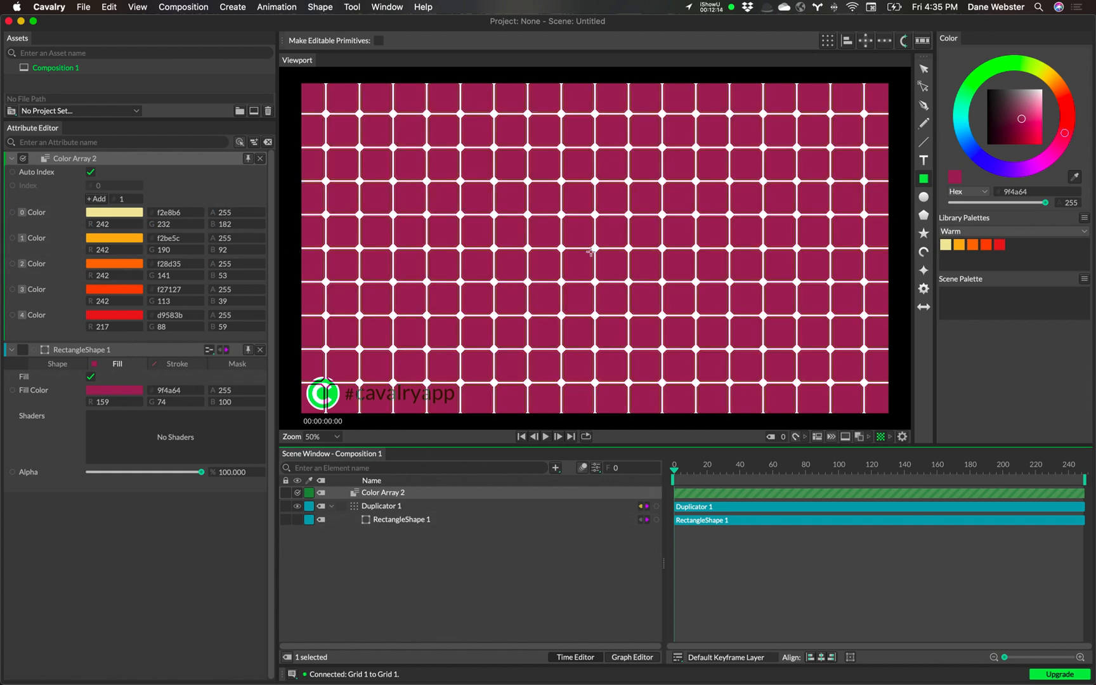
left_click(396, 520)
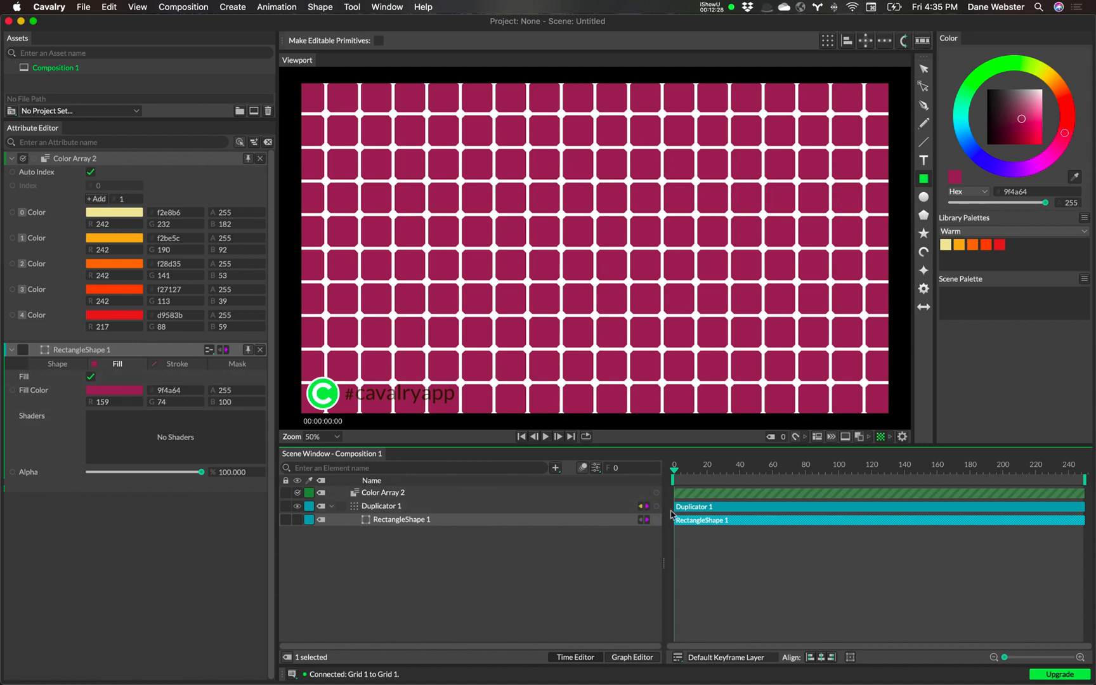
left_click_drag(658, 495, 534, 549)
left_click_drag(657, 494, 107, 394)
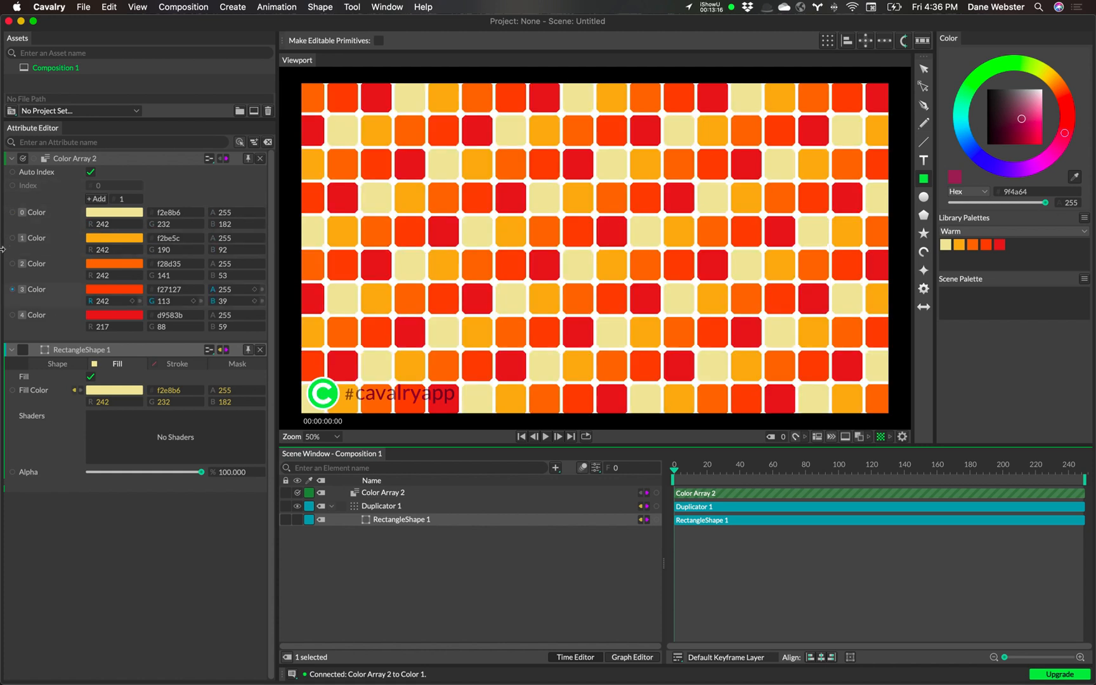
- Turn off the color array's Auto Index and step its index up from 1 to 4 to preview the single colours
left_click(28, 214)
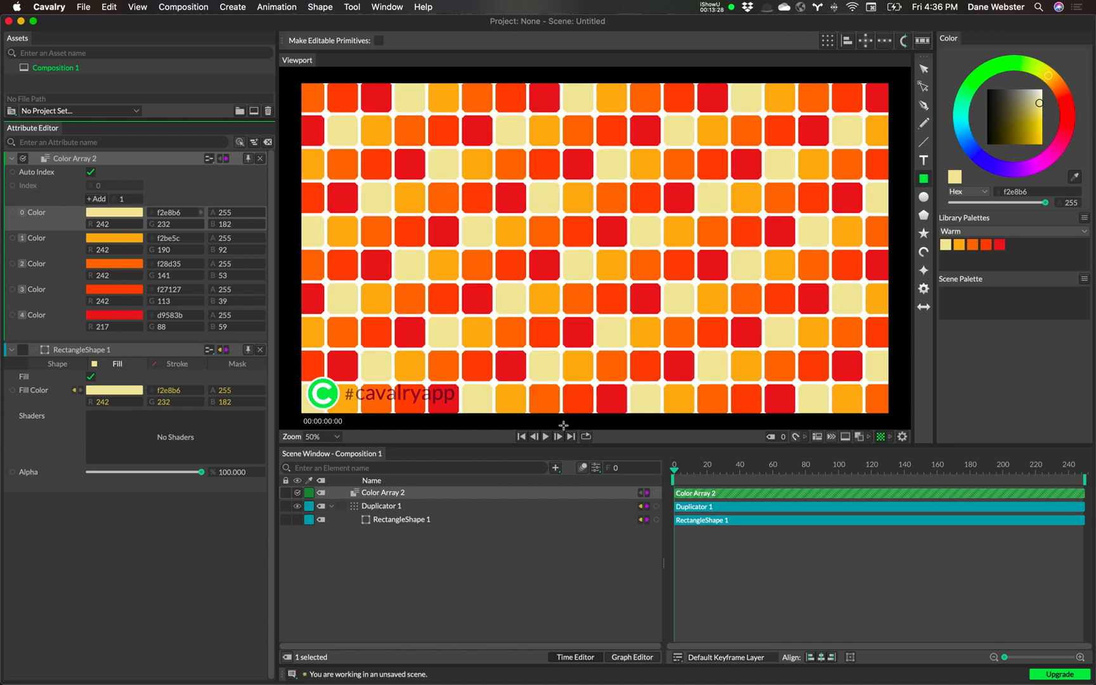
left_click(91, 172)
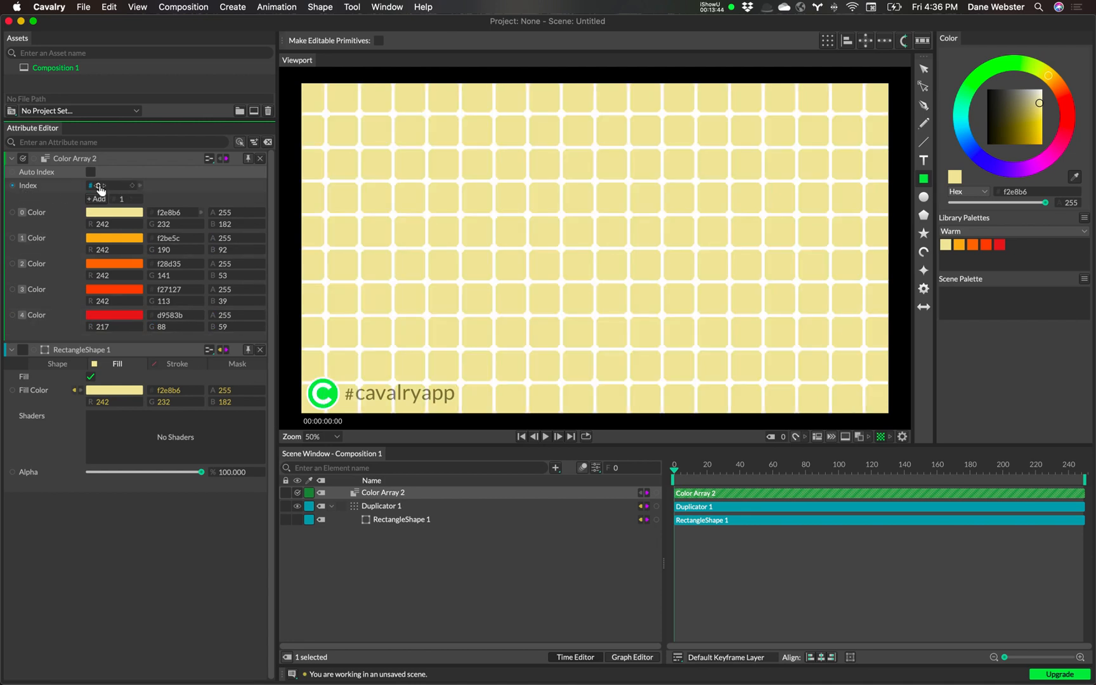
left_click_drag(99, 187, 100, 187)
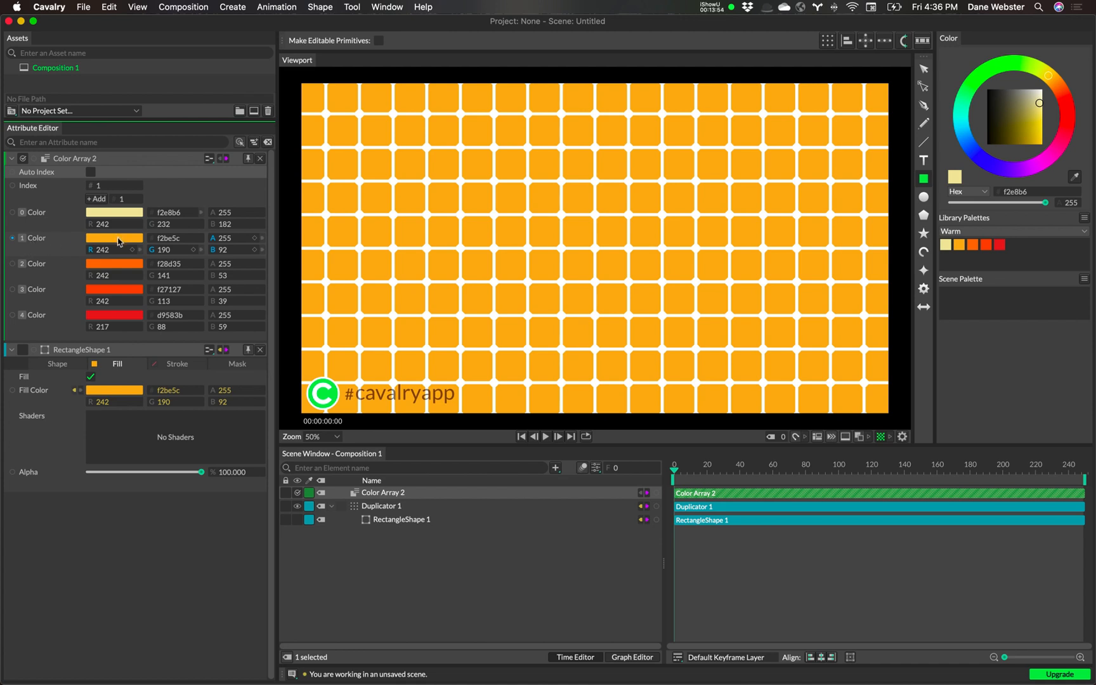
left_click(113, 186)
type("2")
type("3")
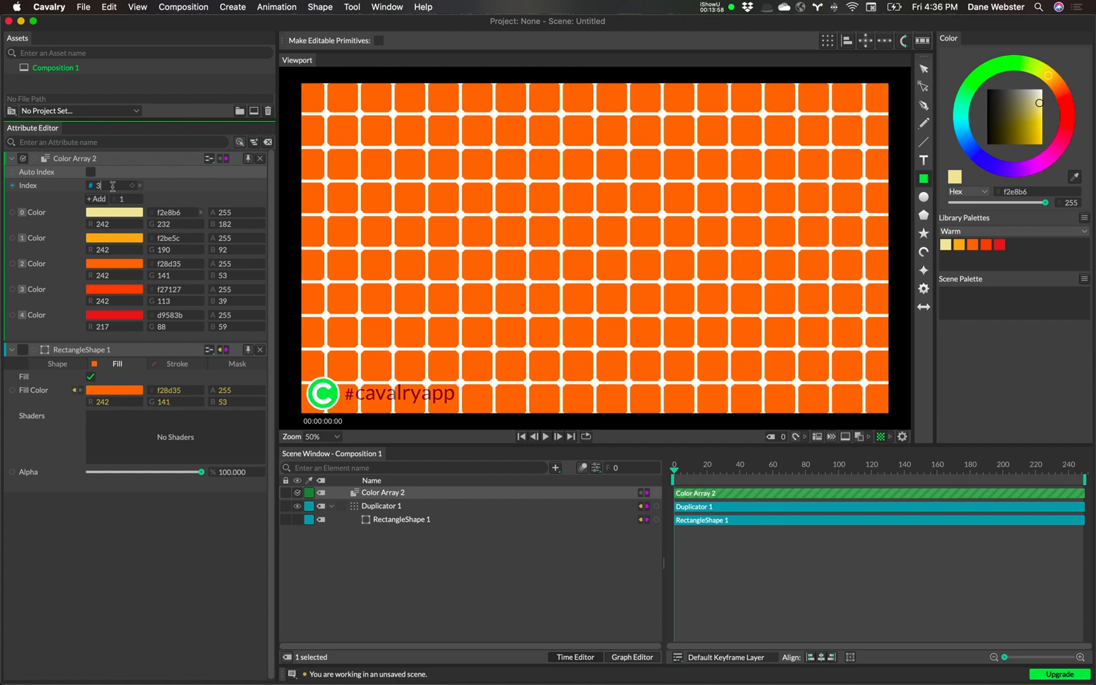
key("BackSpace")
type("4")
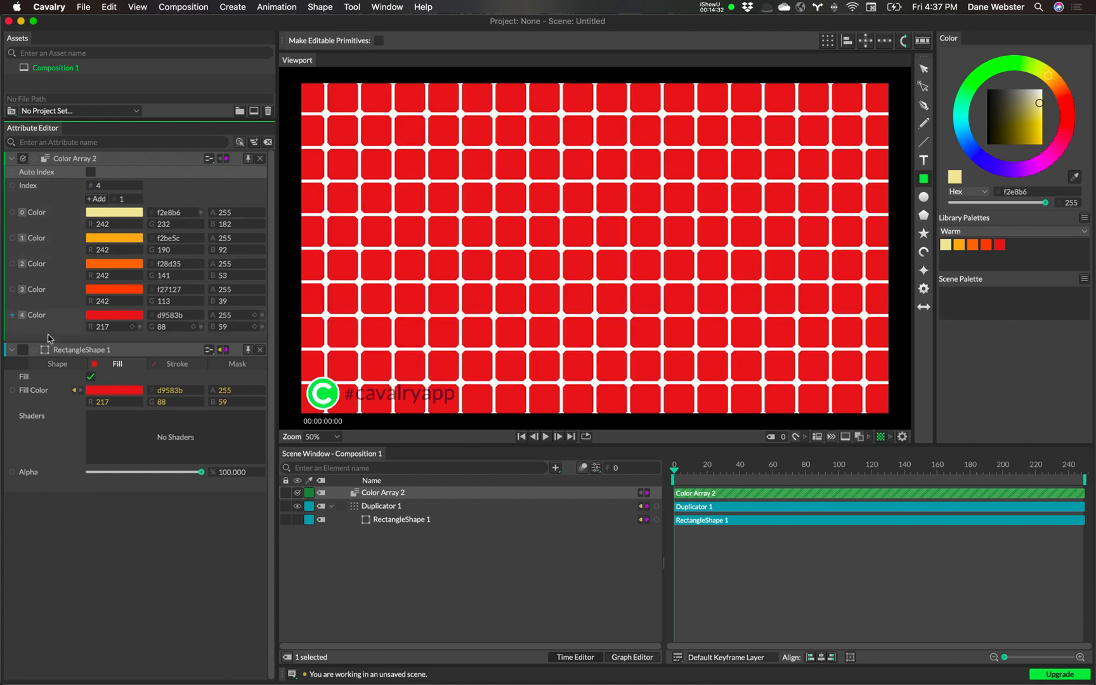
- Add a Random behaviour to the color array's index and compare the grid with Auto Index on and off, leaving it off
right_click(28, 189)
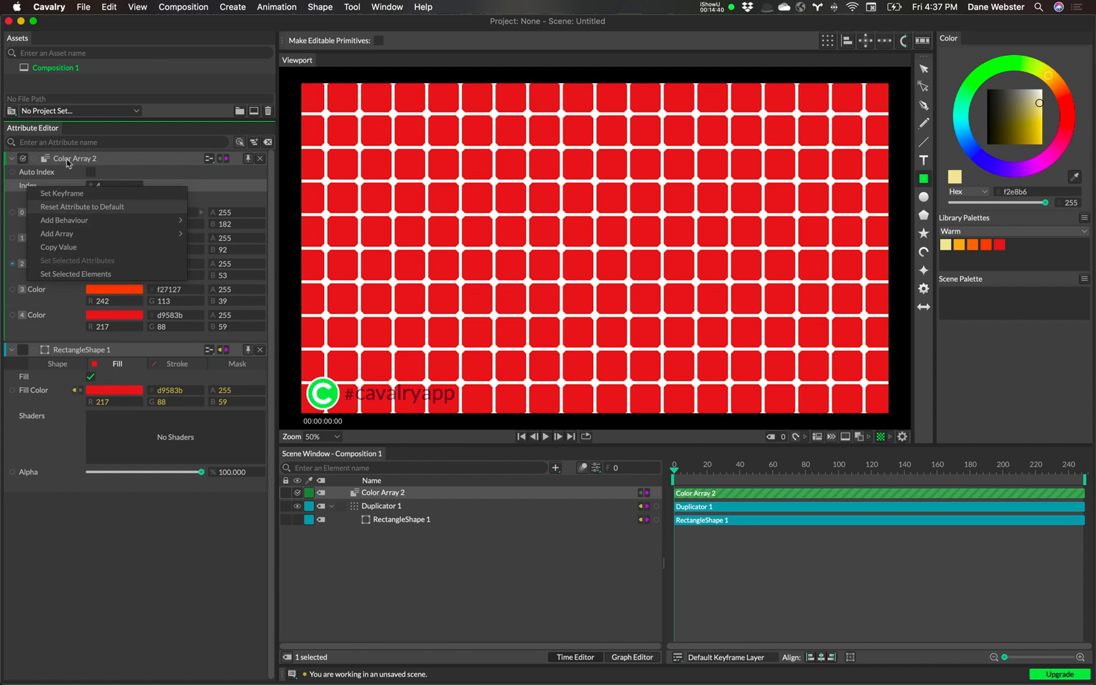
mouse_move(81, 225)
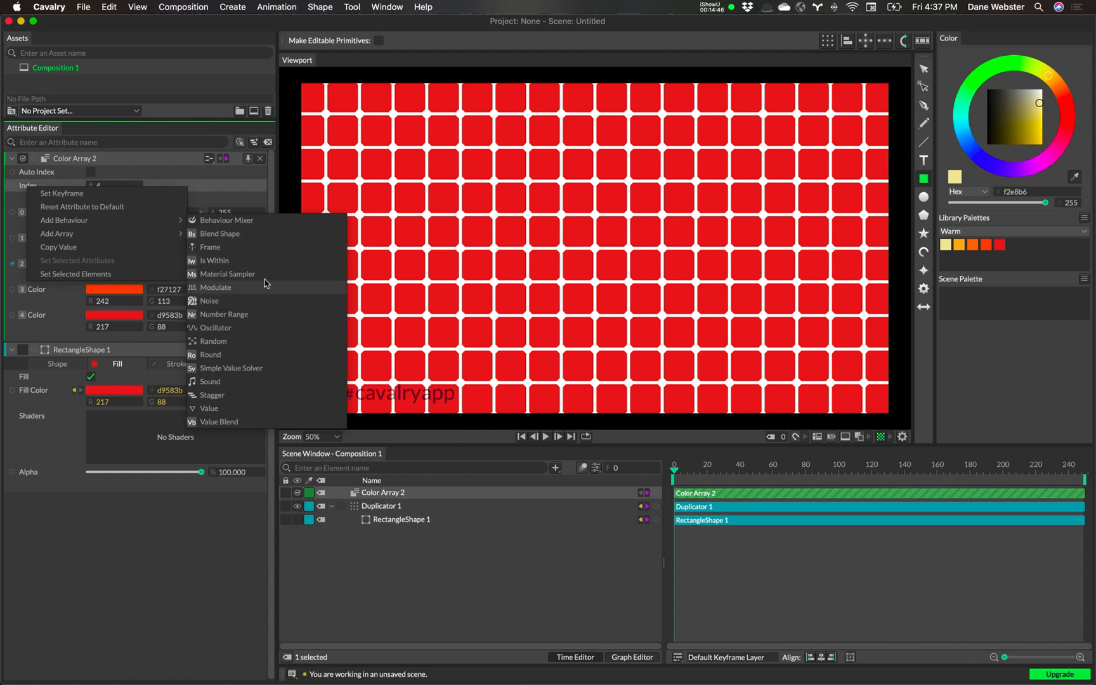
left_click(214, 342)
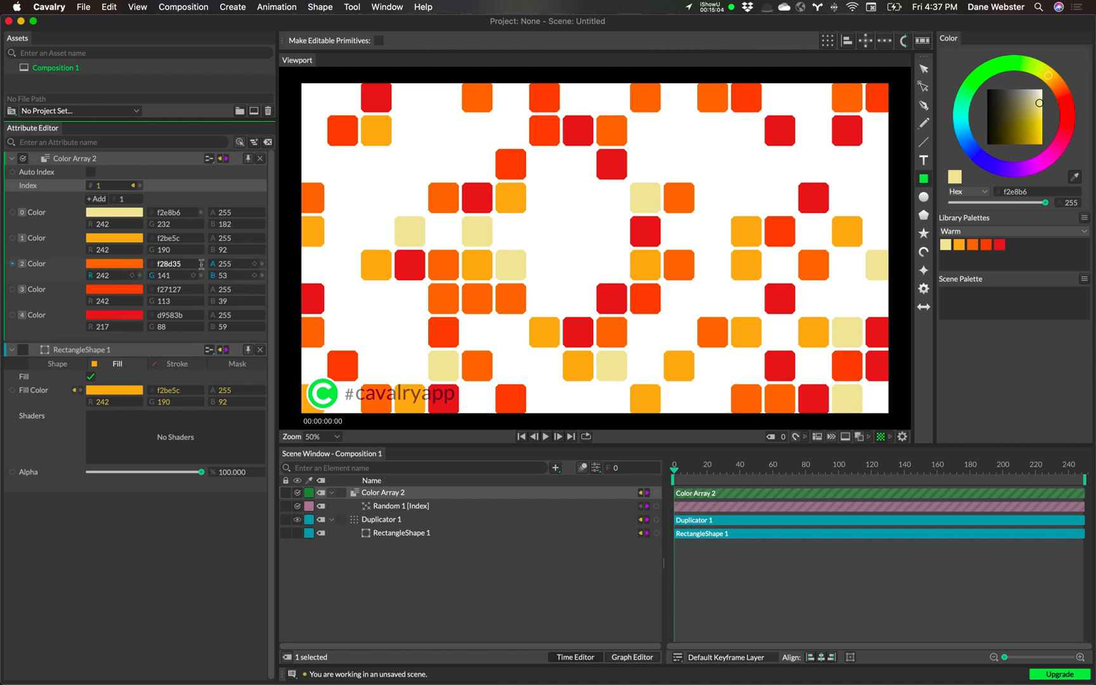
left_click(91, 172)
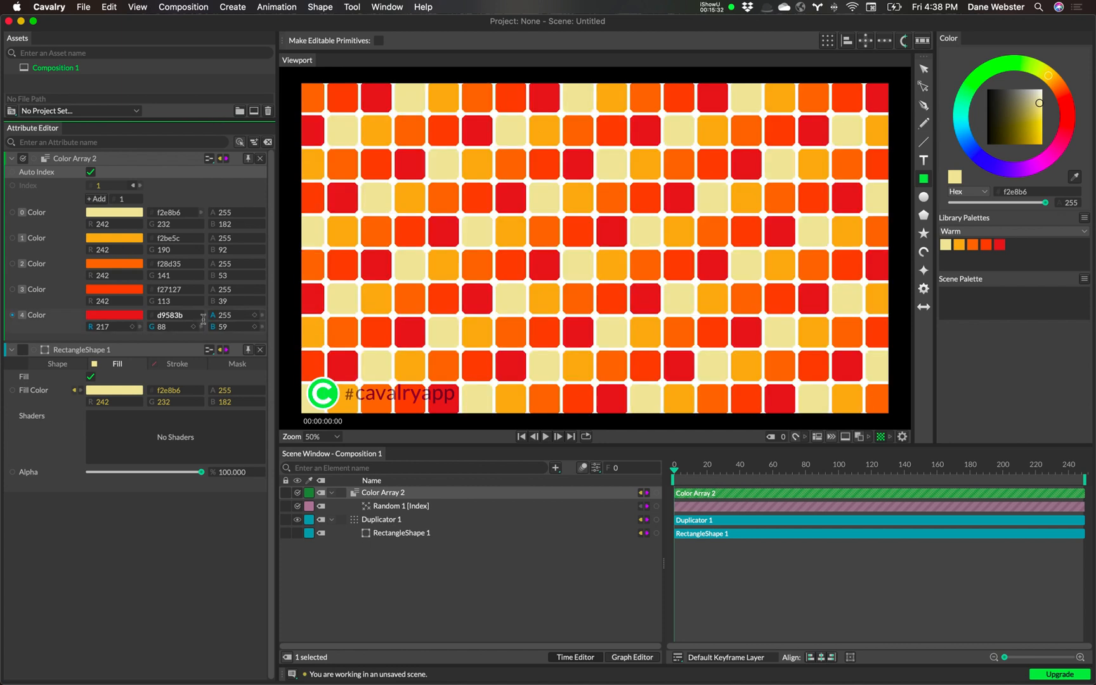
left_click(91, 172)
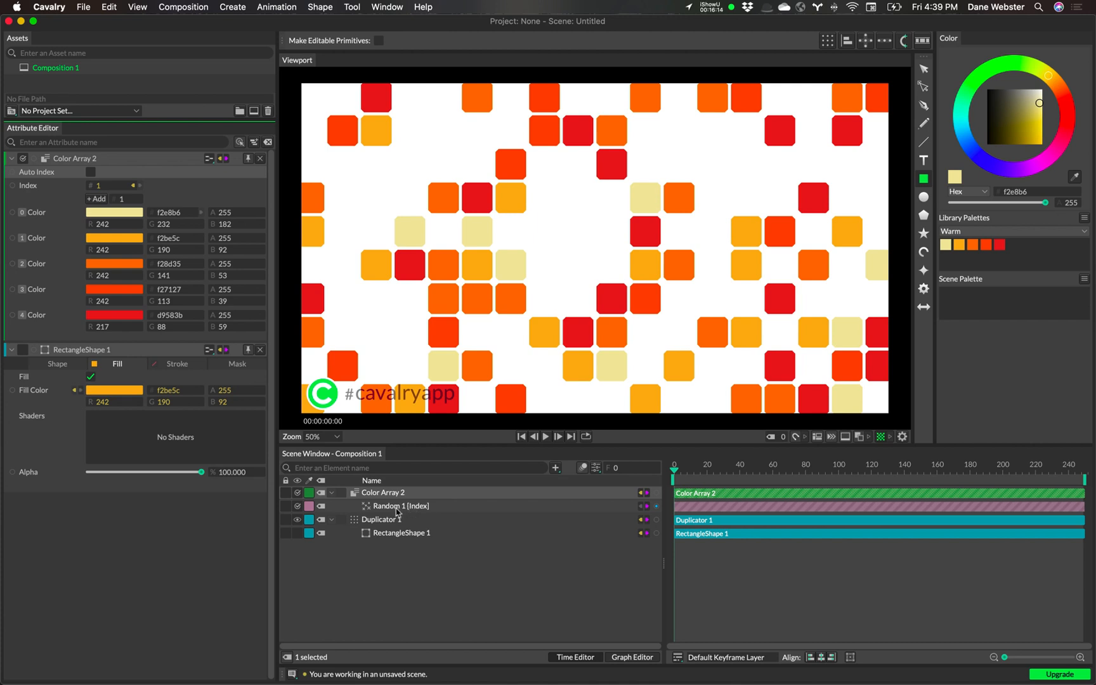
- Try a minimum of 6 on the index's Random behaviour, and set the minimum back to 0
left_click(397, 508)
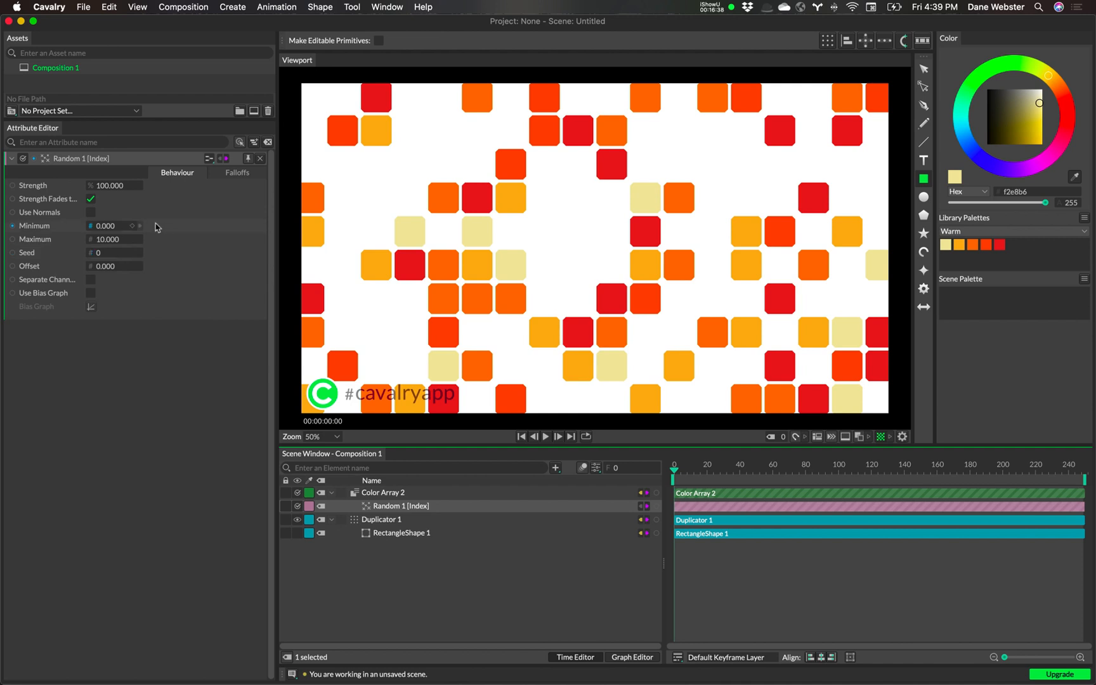
left_click(106, 229)
left_click_drag(106, 230, 109, 229)
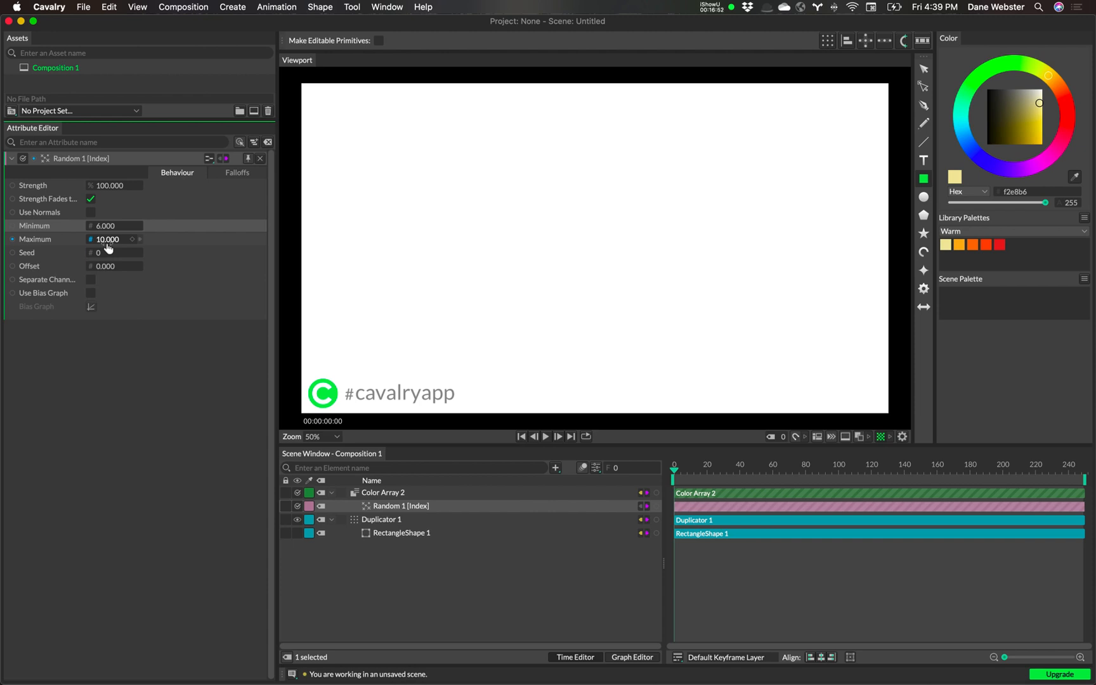
left_click(109, 227)
type("0")
key("Return")
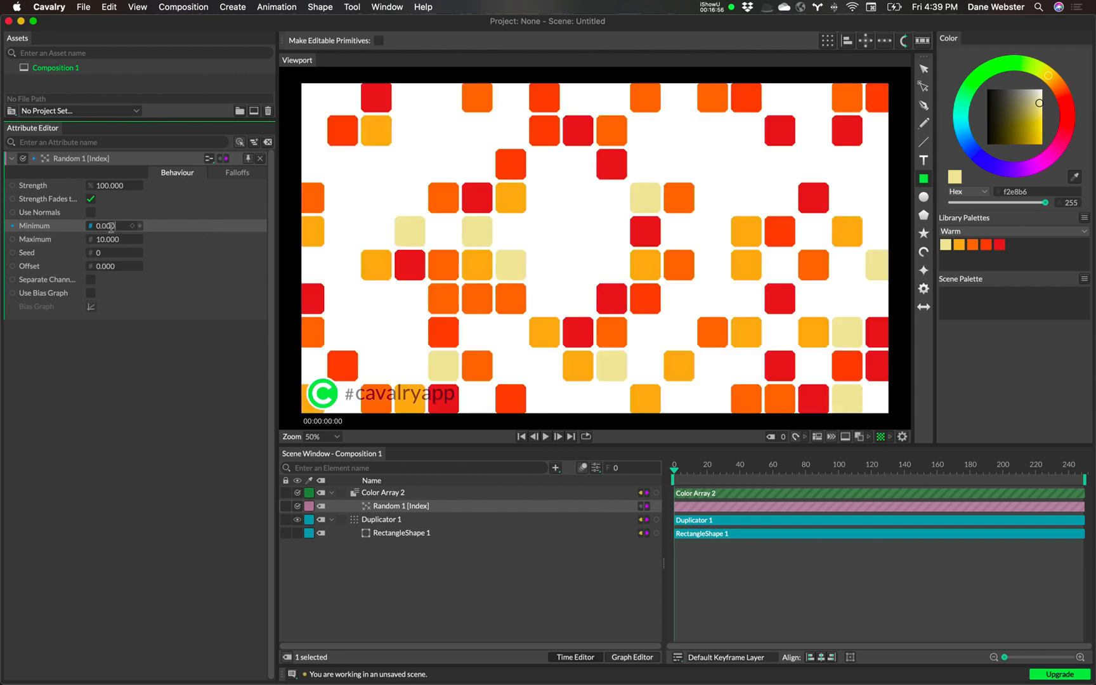
- Set the maximum of the color array index's Random behaviour to 1
left_click(109, 240)
double_click(109, 240)
type("1")
key("Return")
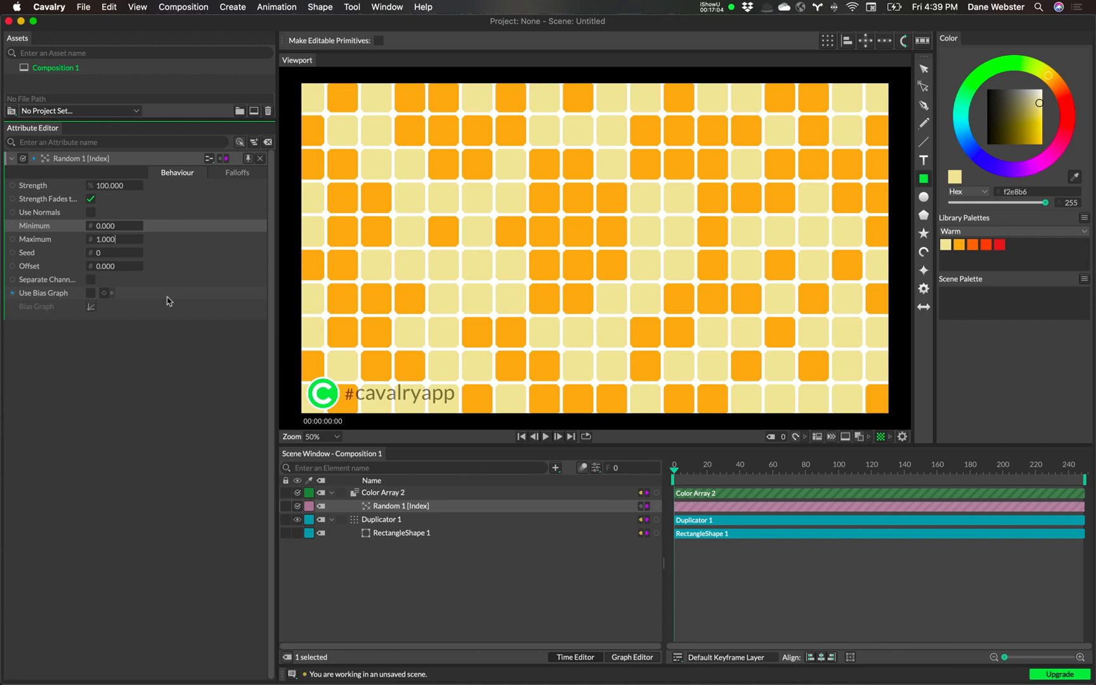
- Scrub the index's random maximum up to about 8 and down to between 1 and 2 to preview the colour distribution
right_click(107, 244)
left_click(106, 241)
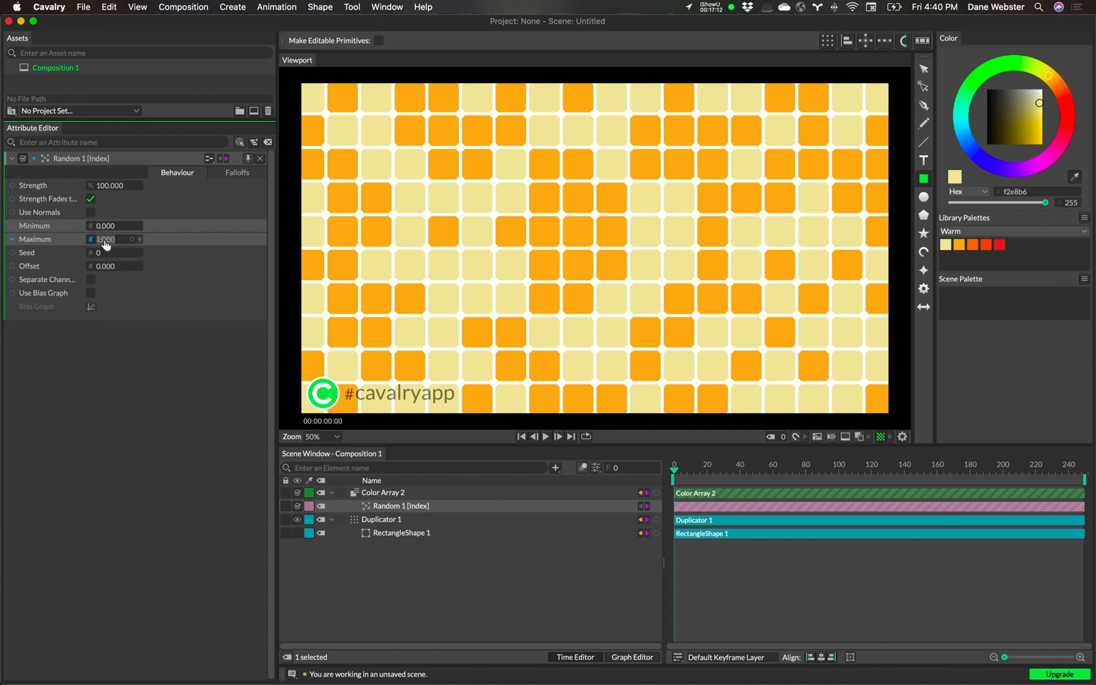
scroll(109, 245, "up", 9)
scroll(108, 245, "down", 4)
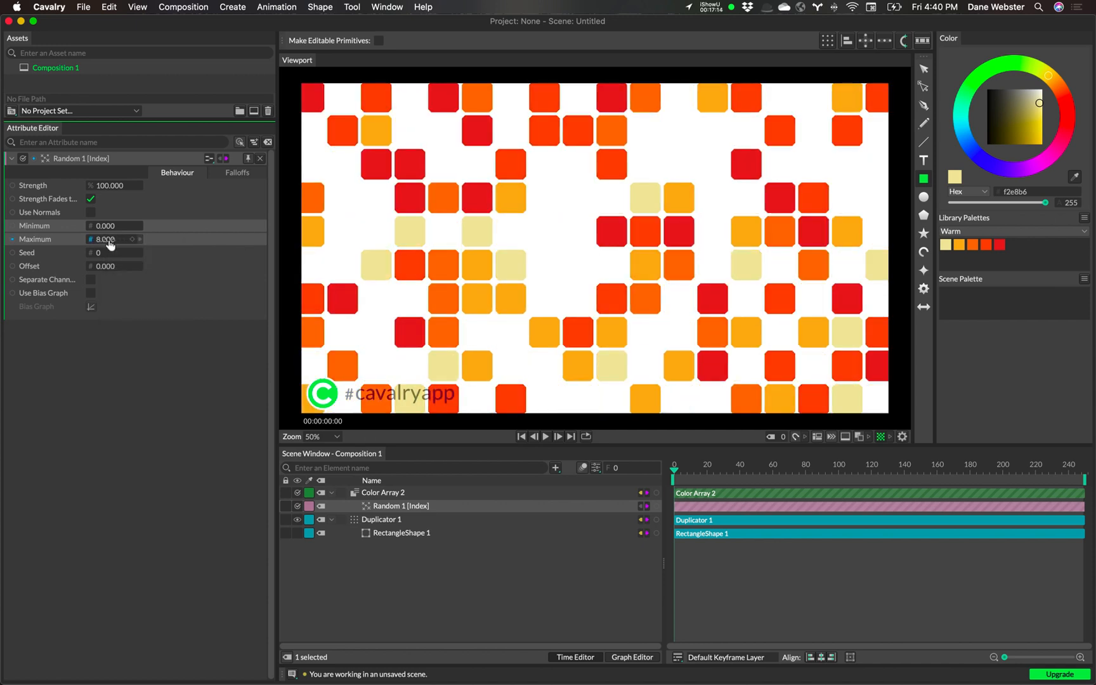
scroll(109, 245, "down", 2)
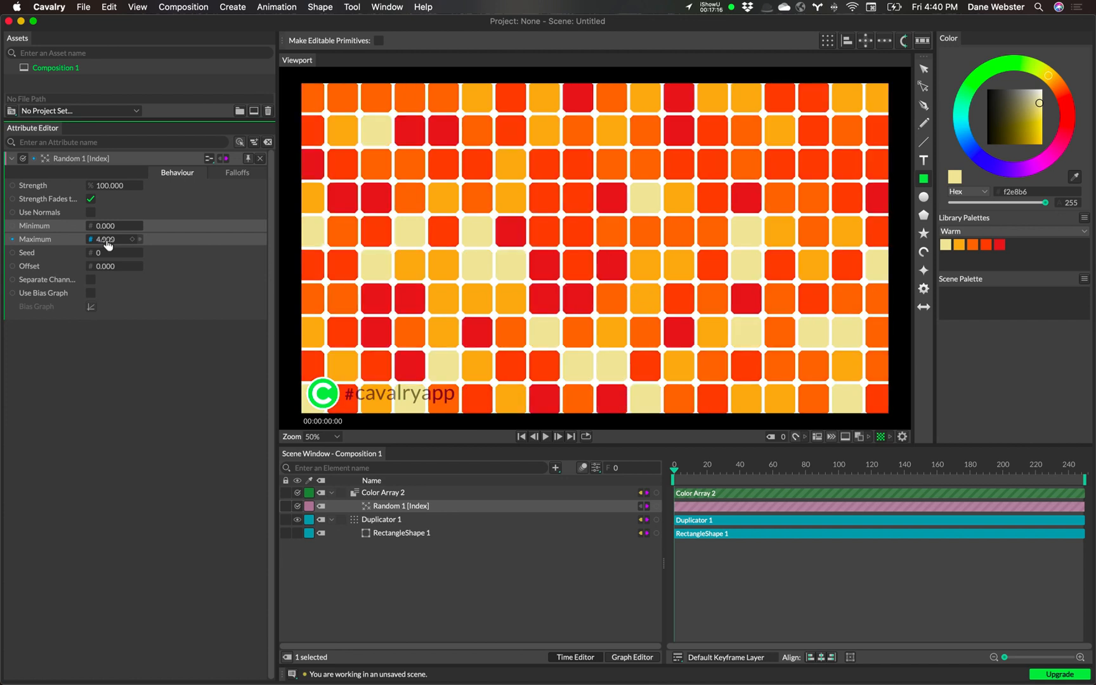
scroll(108, 245, "down", 4)
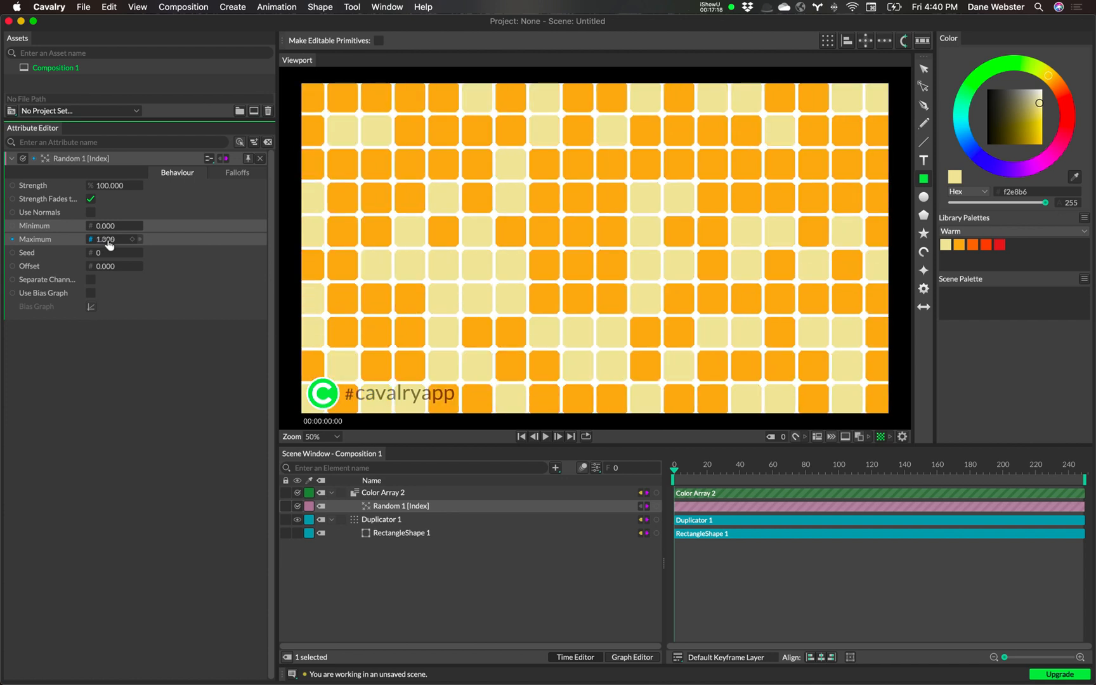
scroll(109, 245, "up", 3)
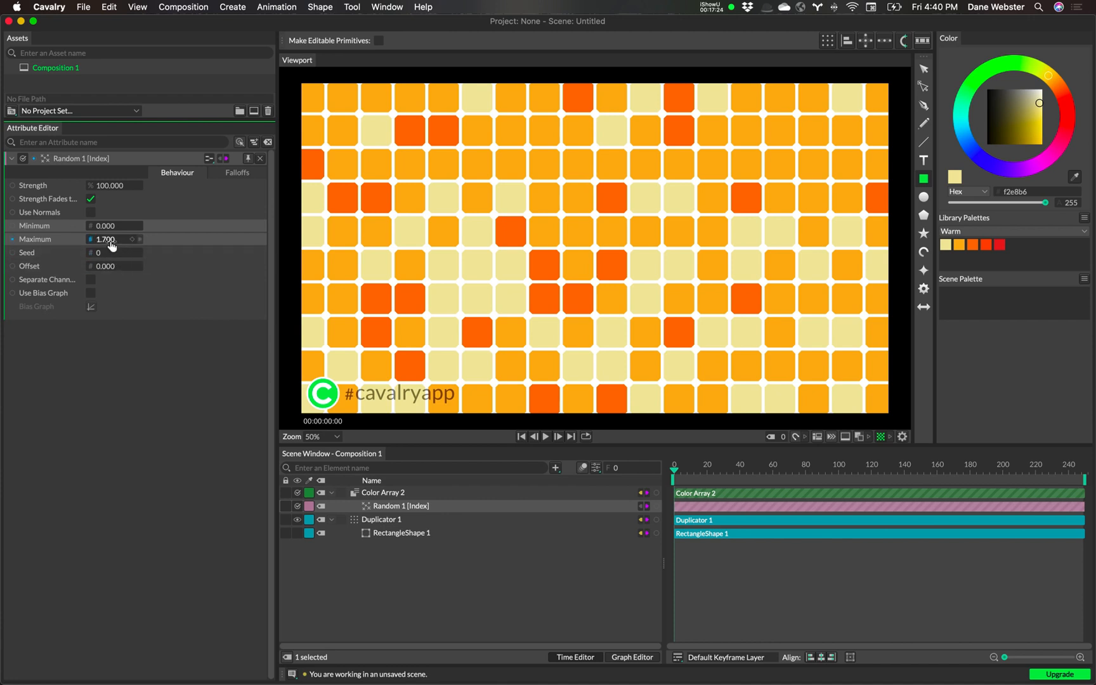
- Raise the index's random maximum in whole steps from 1 through 2 and 3 to 4 to compare the palette colours used
key("Return")
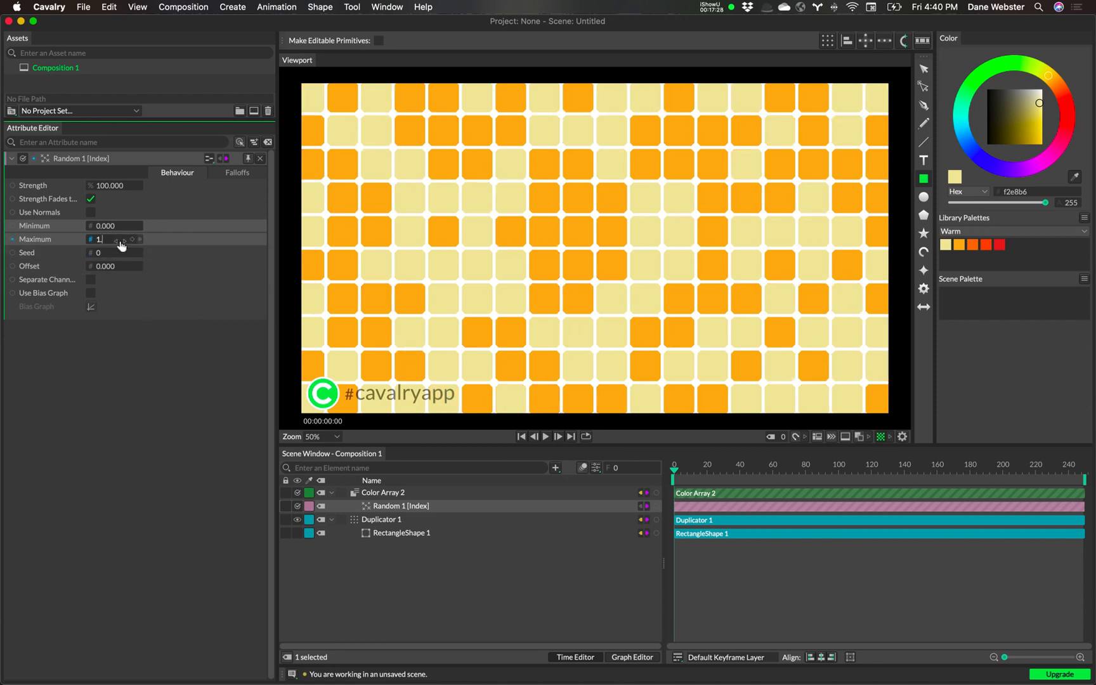
type("2")
key("Return")
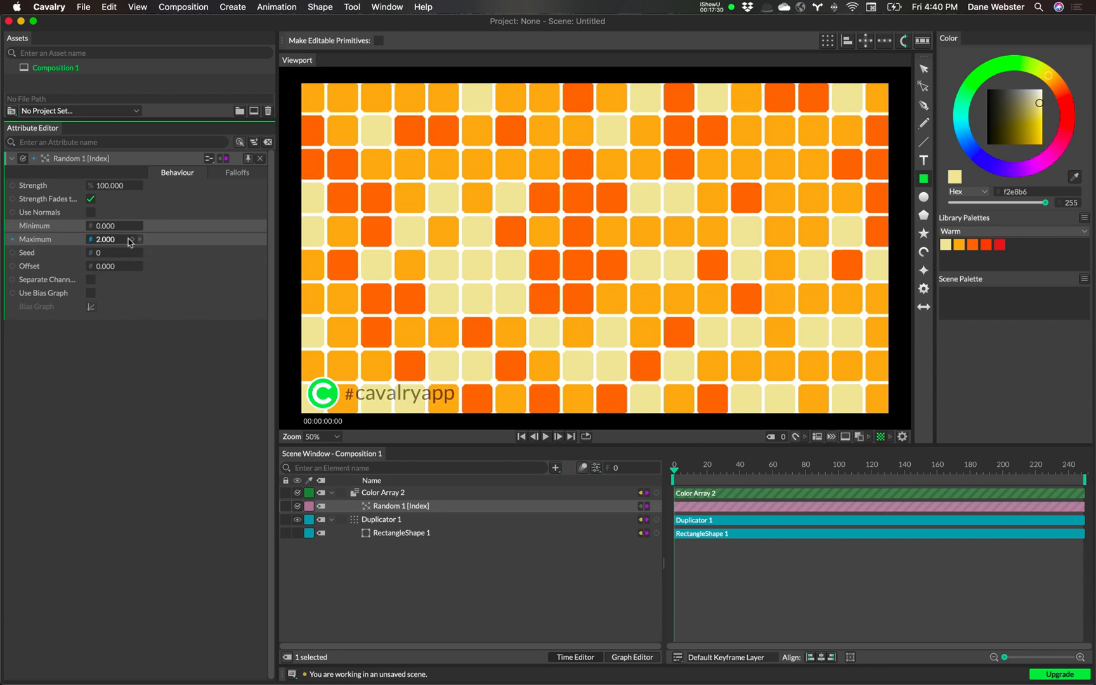
key("BackSpace")
key("BackSpace")
key("BackSpace")
key("BackSpace")
type("3")
key("Return")
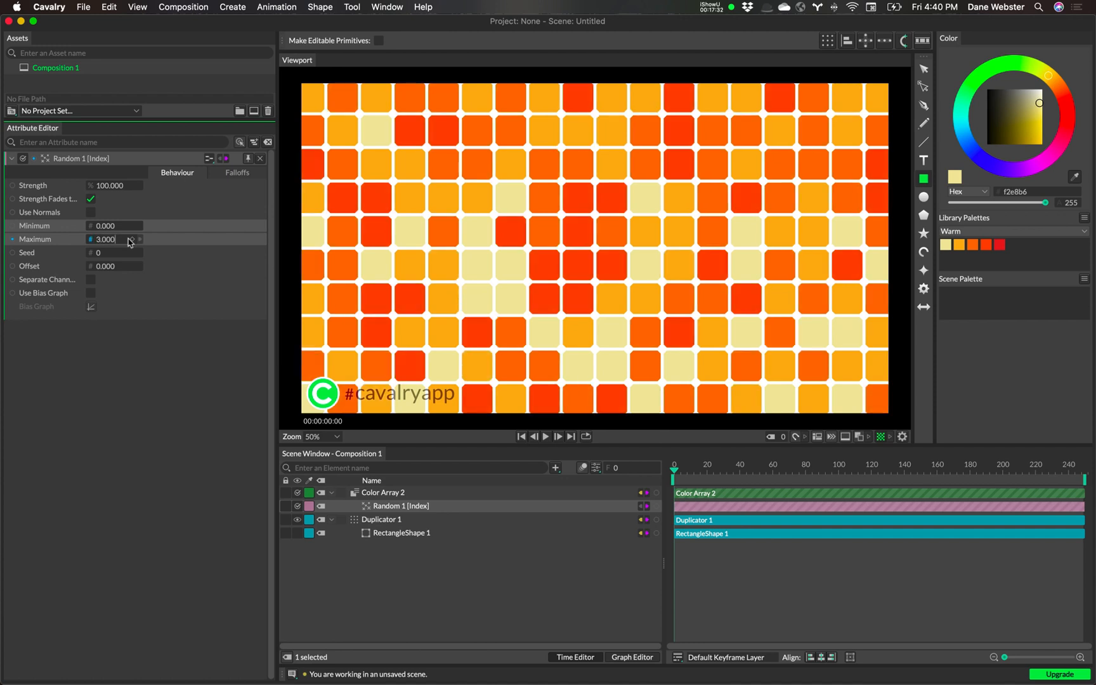
left_click(129, 240)
key("BackSpace")
key("BackSpace")
key("BackSpace")
type("4")
key("Return")
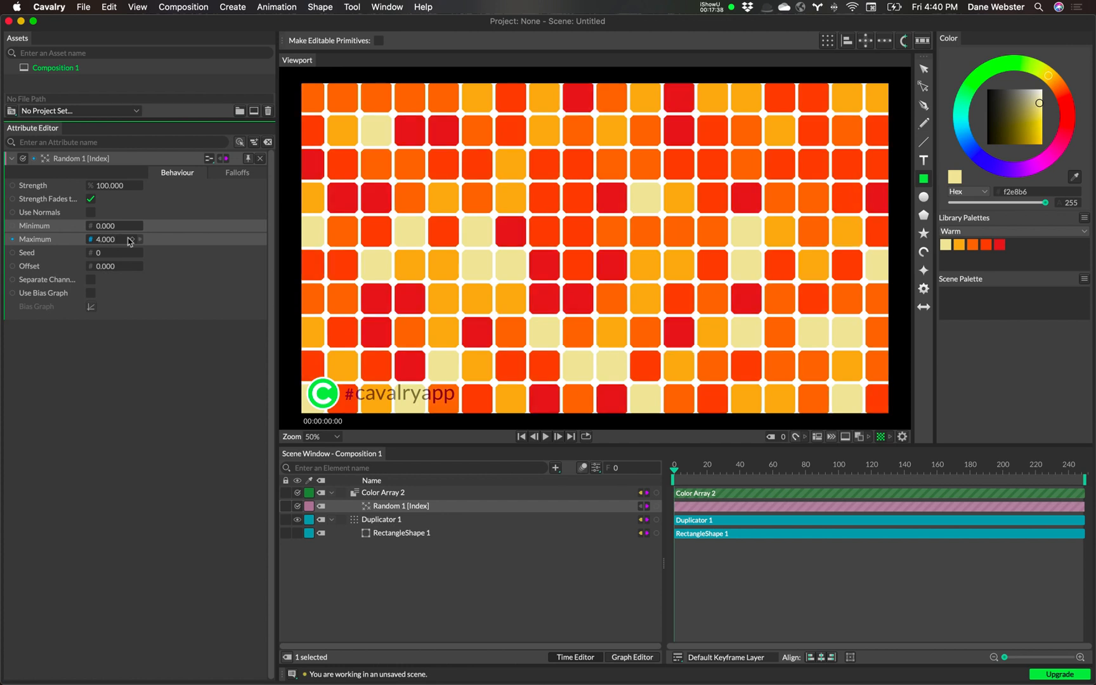
- Try a maximum of 5 on the index's Random behaviour, and set the maximum back to 4
key("BackSpace")
key("BackSpace")
key("BackSpace")
key("BackSpace")
type("5")
key("Return")
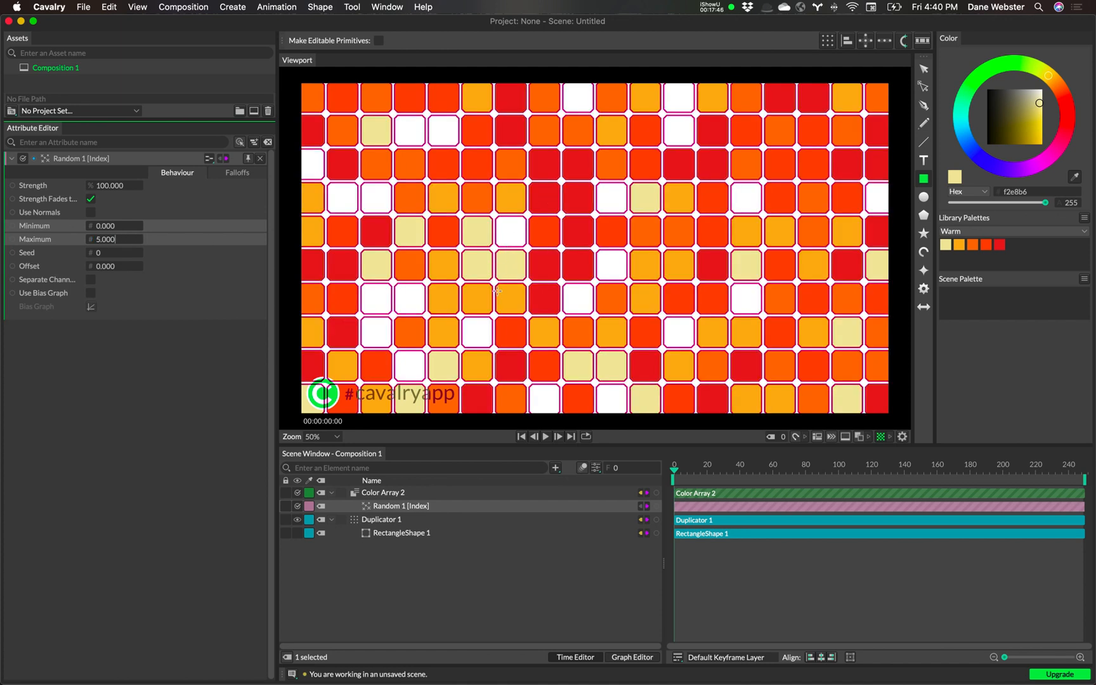
key("BackSpace")
key("BackSpace")
key("BackSpace")
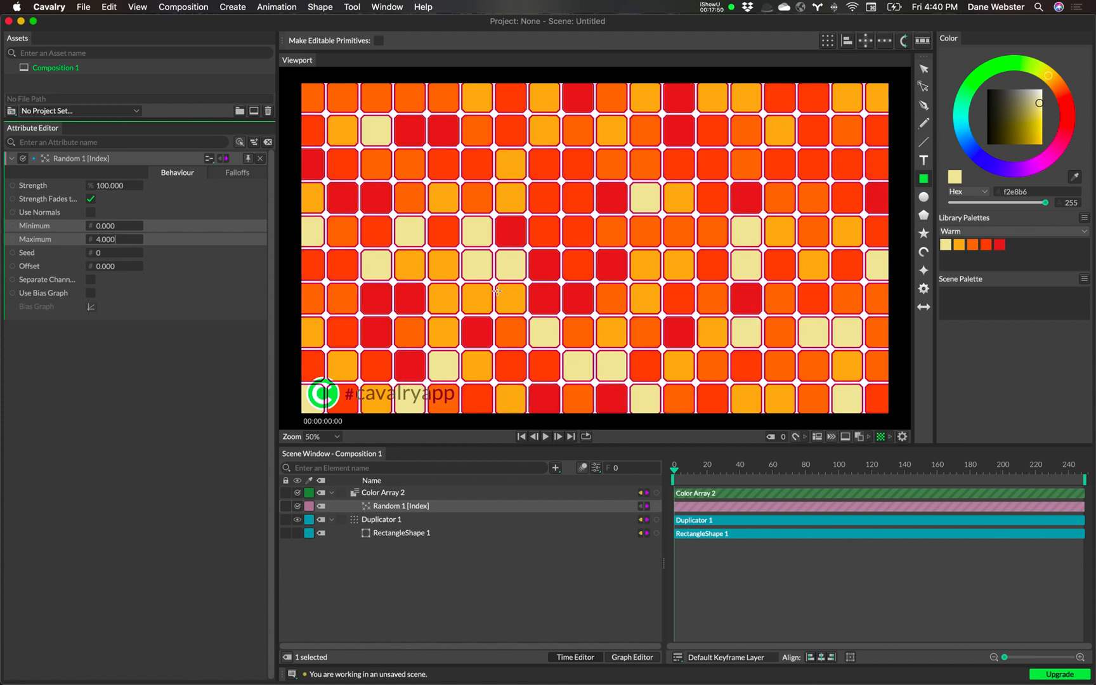
key("Return")
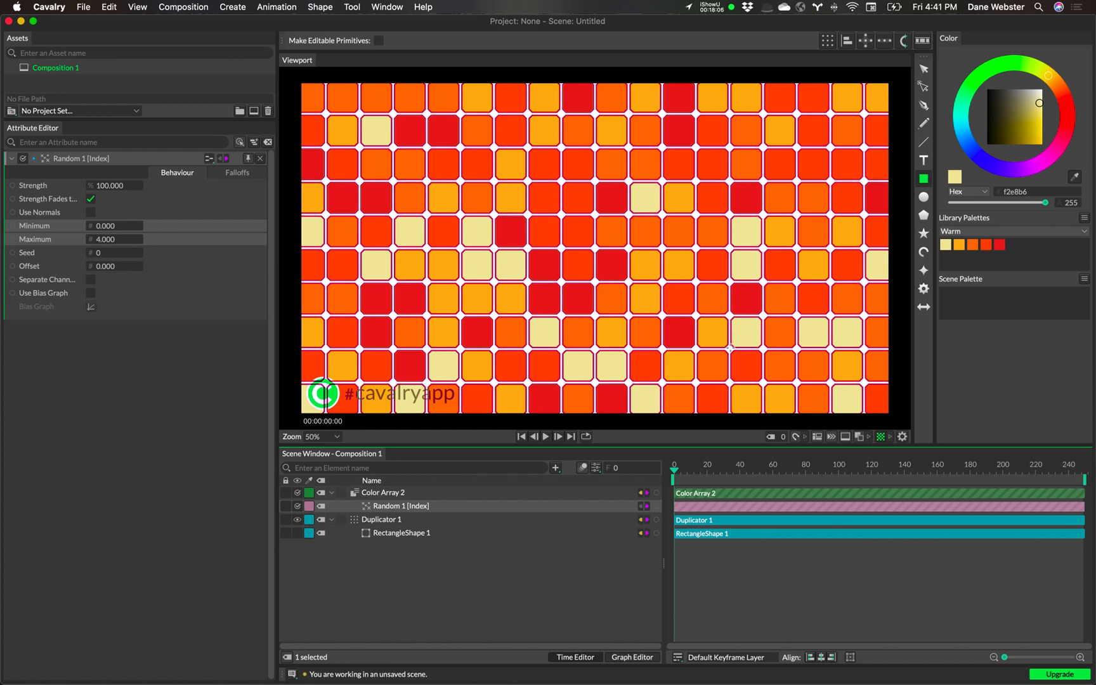
- Try a random maximum of 502 and a minimum of 11 on the index, and set the minimum back to 0
left_click_drag(112, 244, 431, 240)
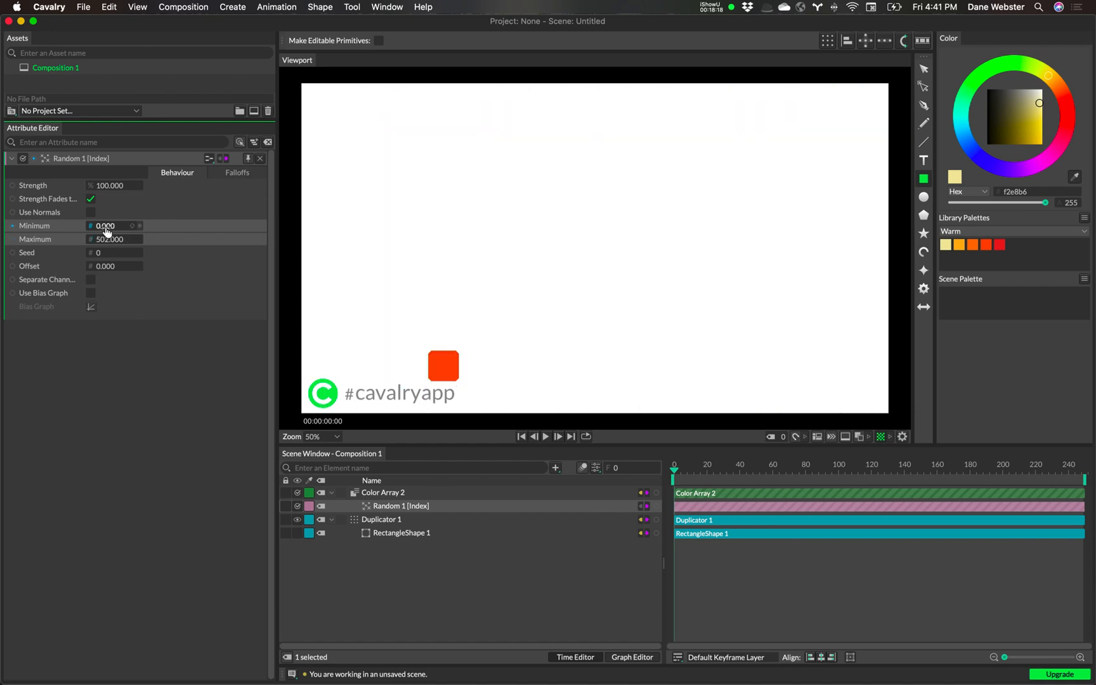
left_click_drag(105, 230, 112, 230)
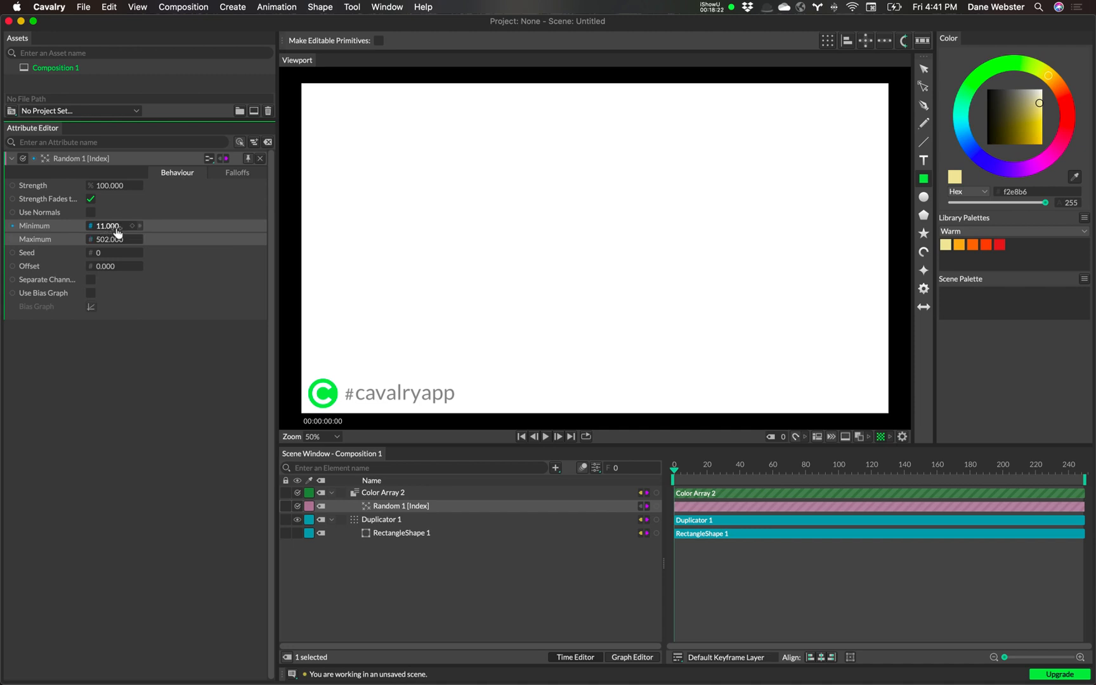
left_click(119, 226)
key("BackSpace")
type("0")
key("Return")
- Bring the index's random maximum down to 5
left_click(121, 239)
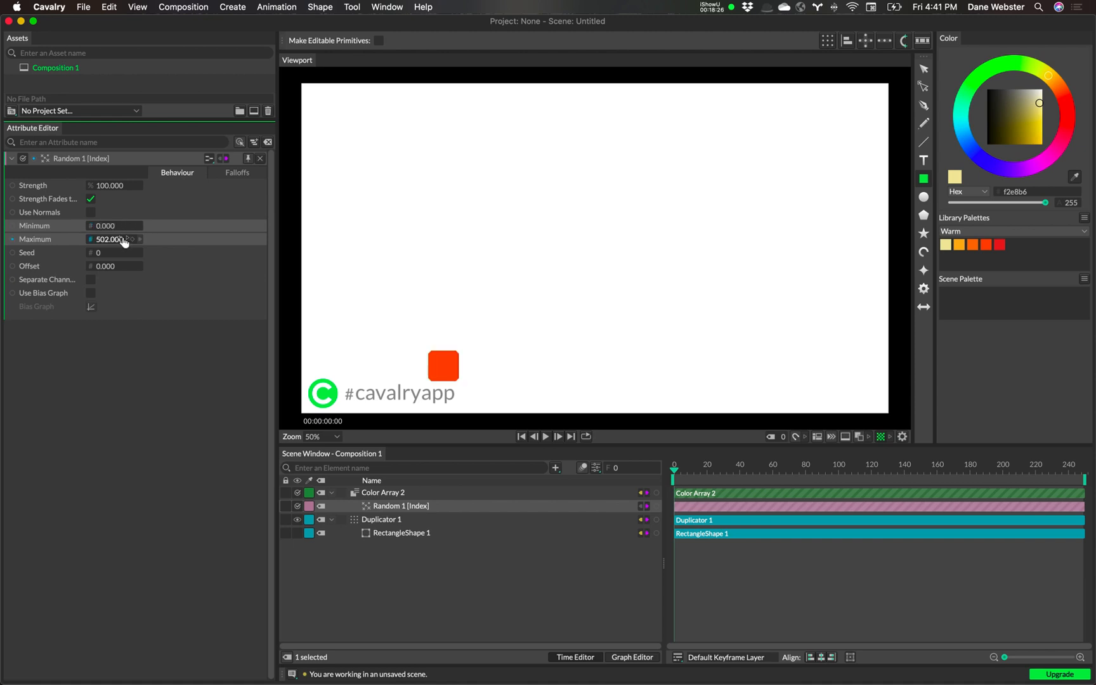
key("BackSpace")
key("BackSpace")
key("BackSpace")
key("BackSpace")
key("BackSpace")
key("BackSpace")
key("BackSpace")
type("5")
key("Return")
- Lower the index's random maximum to 4
left_click(121, 239)
key("BackSpace")
key("BackSpace")
key("BackSpace")
key("BackSpace")
key("BackSpace")
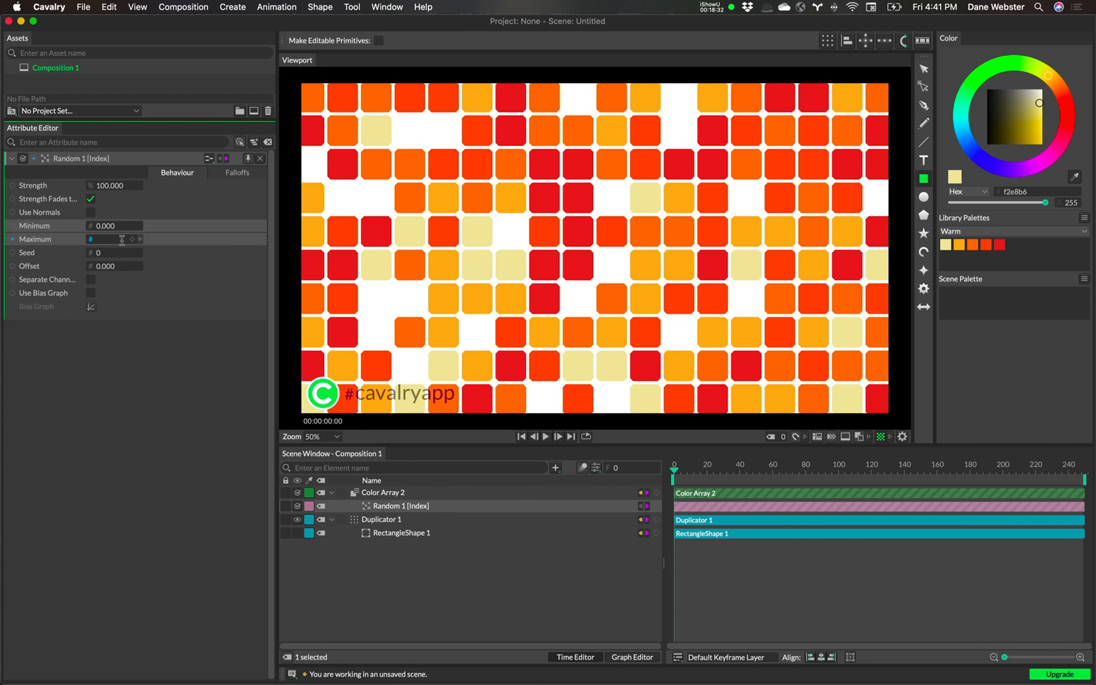
type("4")
key("Return")
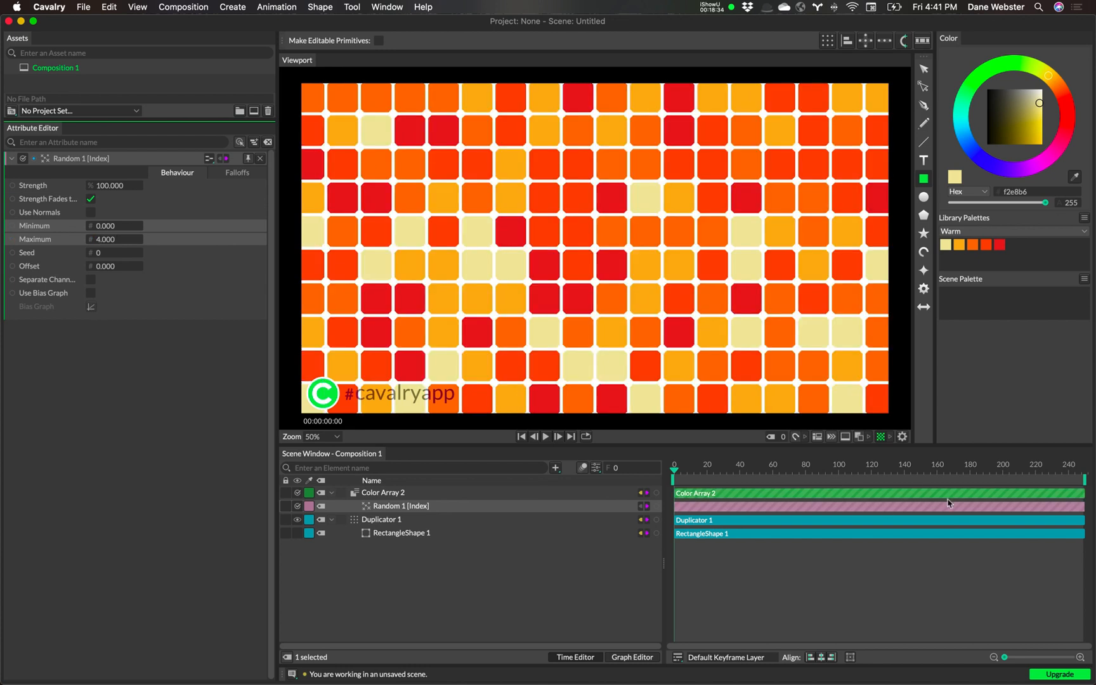
- Set the composition's end frame to 120
left_click(596, 468)
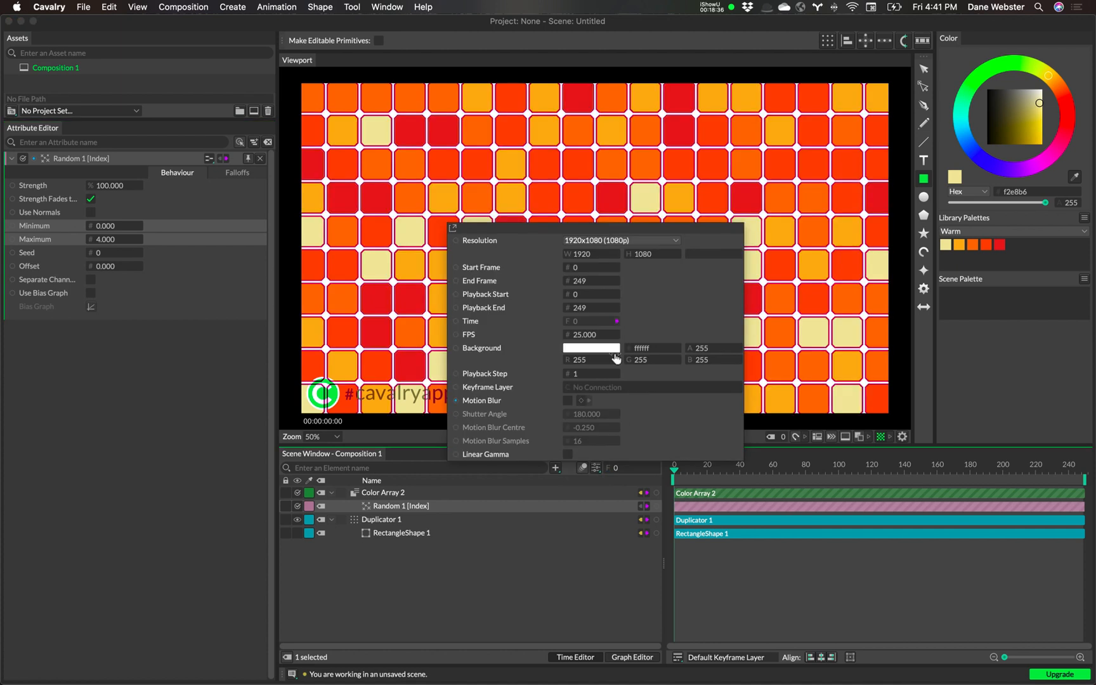
left_click(600, 281)
type("120")
key("Return")
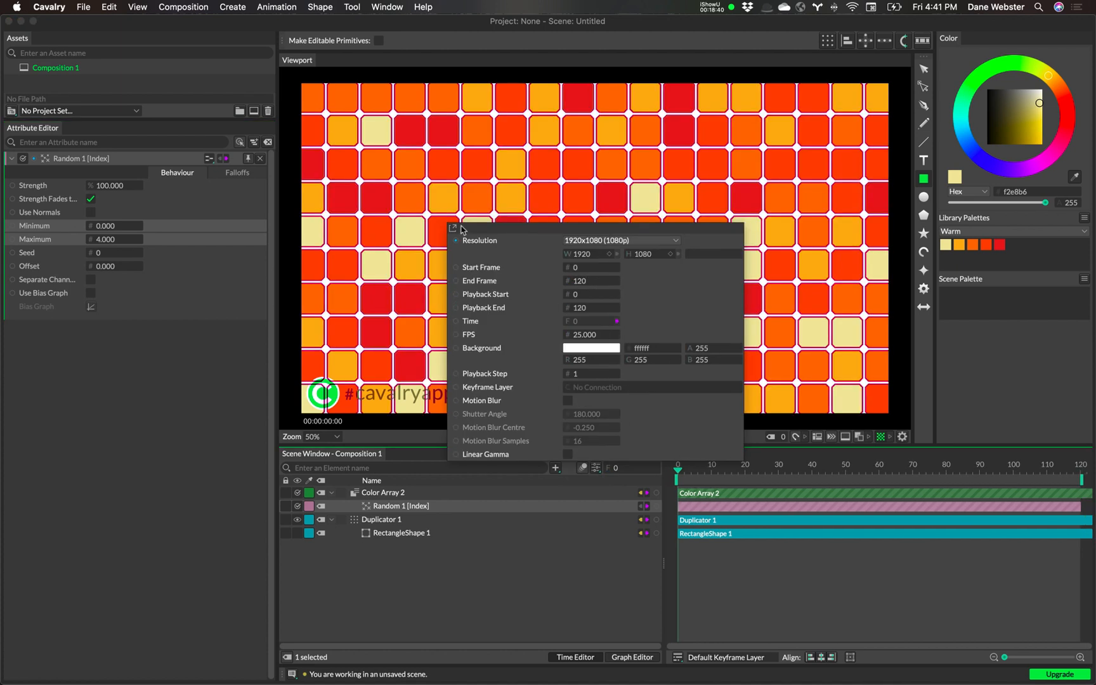
left_click(839, 571)
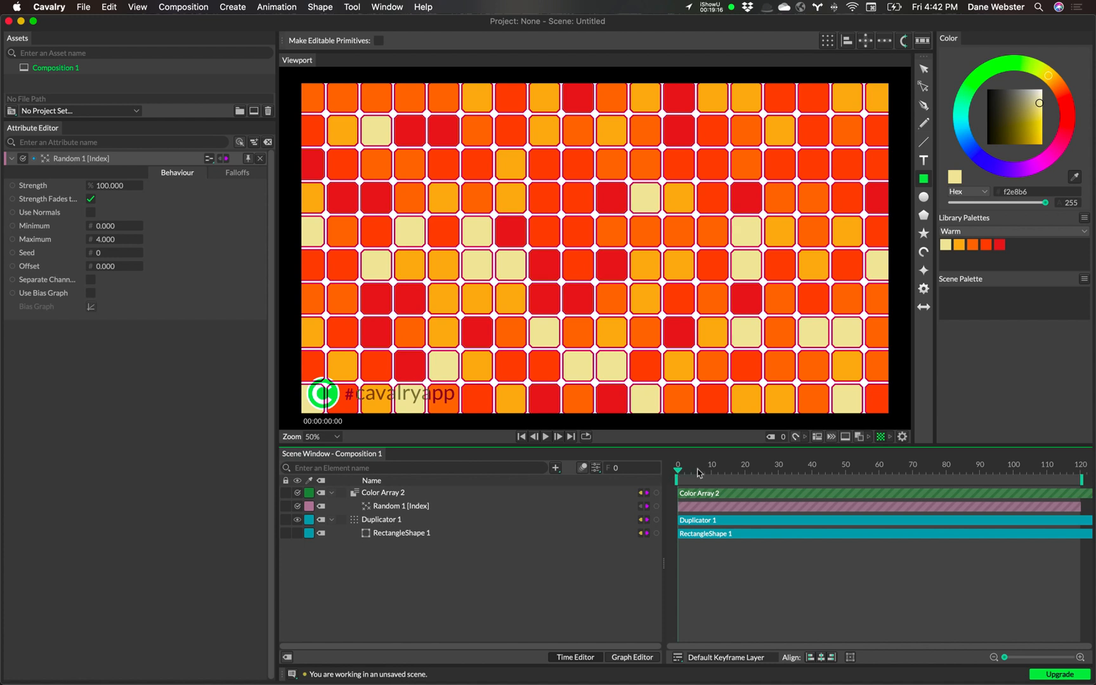
- Set the index's random maximum to 0 and keyframe it at frame 5
double_click(121, 242)
type("0")
key("Return")
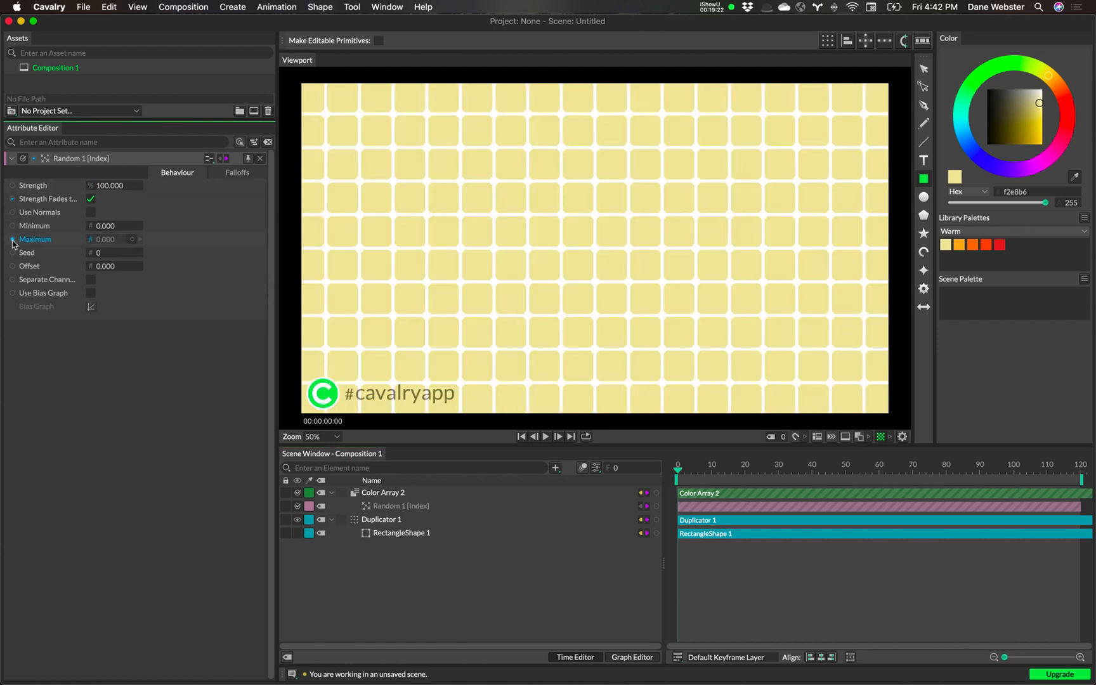
left_click_drag(680, 473, 696, 473)
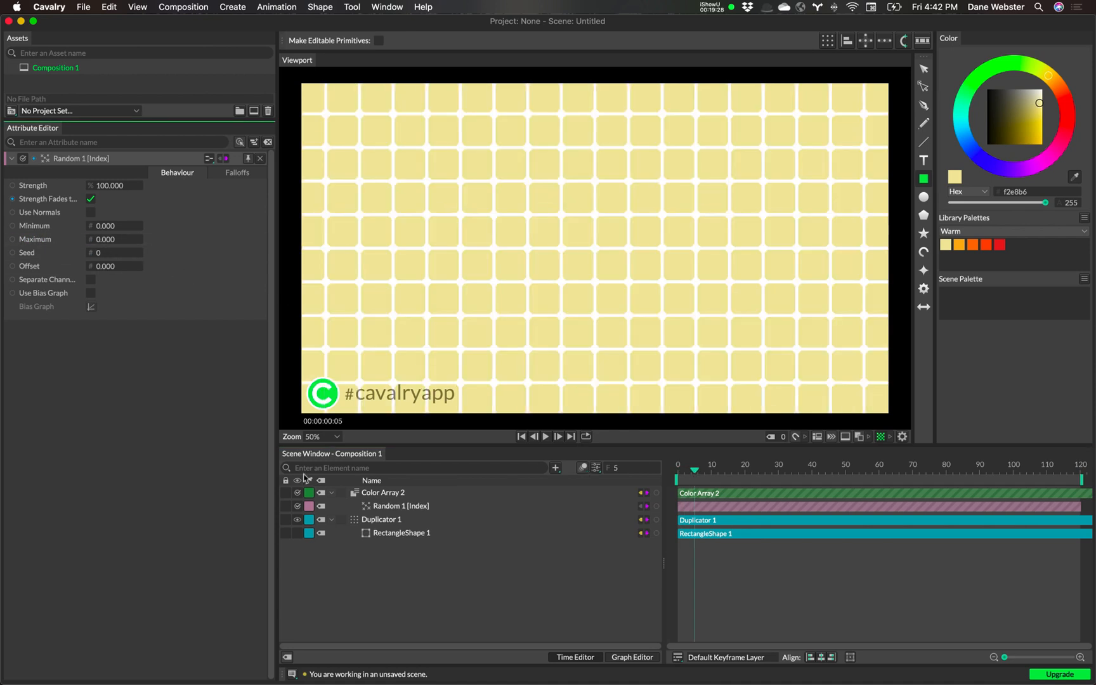
left_click(367, 510)
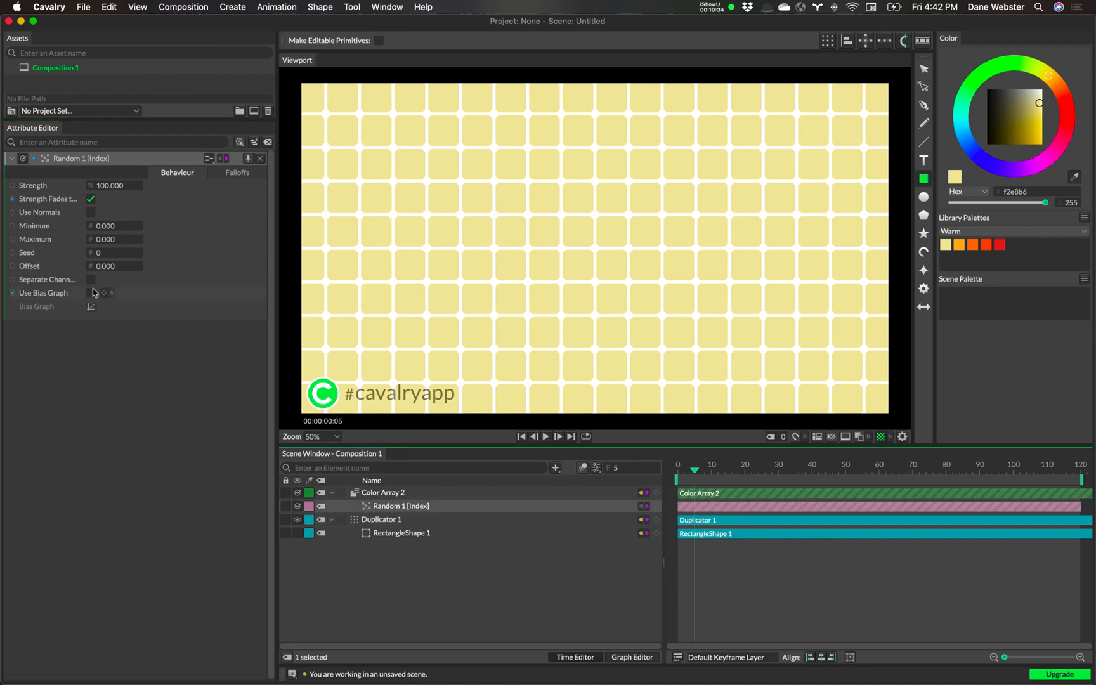
left_click(132, 240)
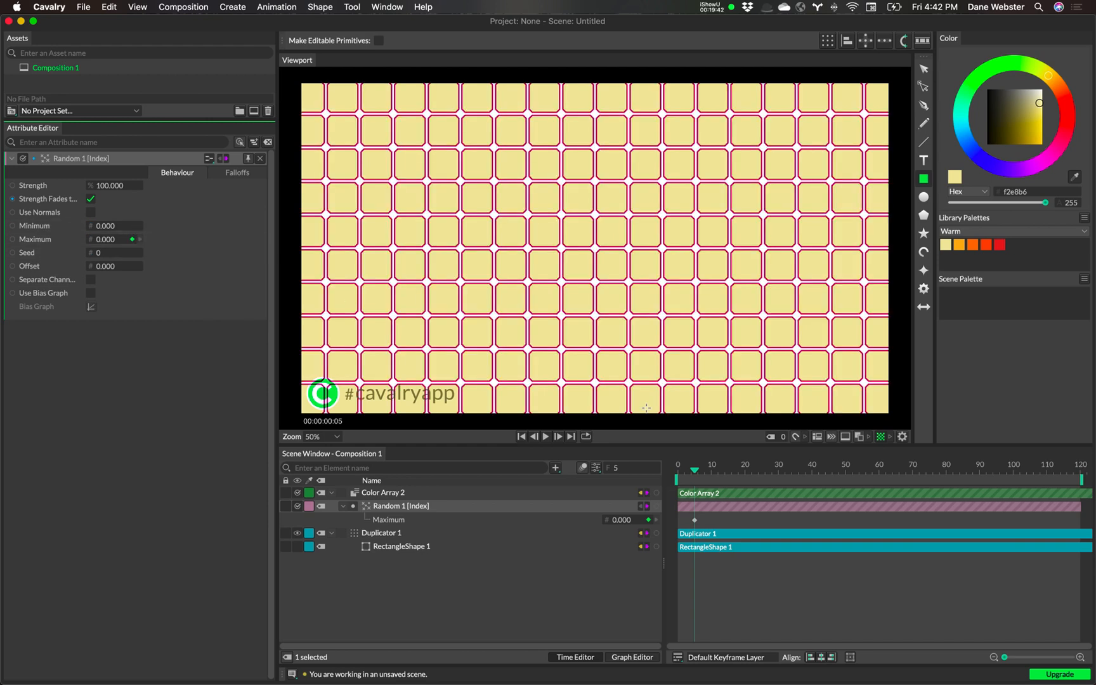
- Keyframe the index's random maximum at 1 on frame 10 and at 2 on frame 15
left_click(699, 474)
left_click_drag(698, 474, 713, 470)
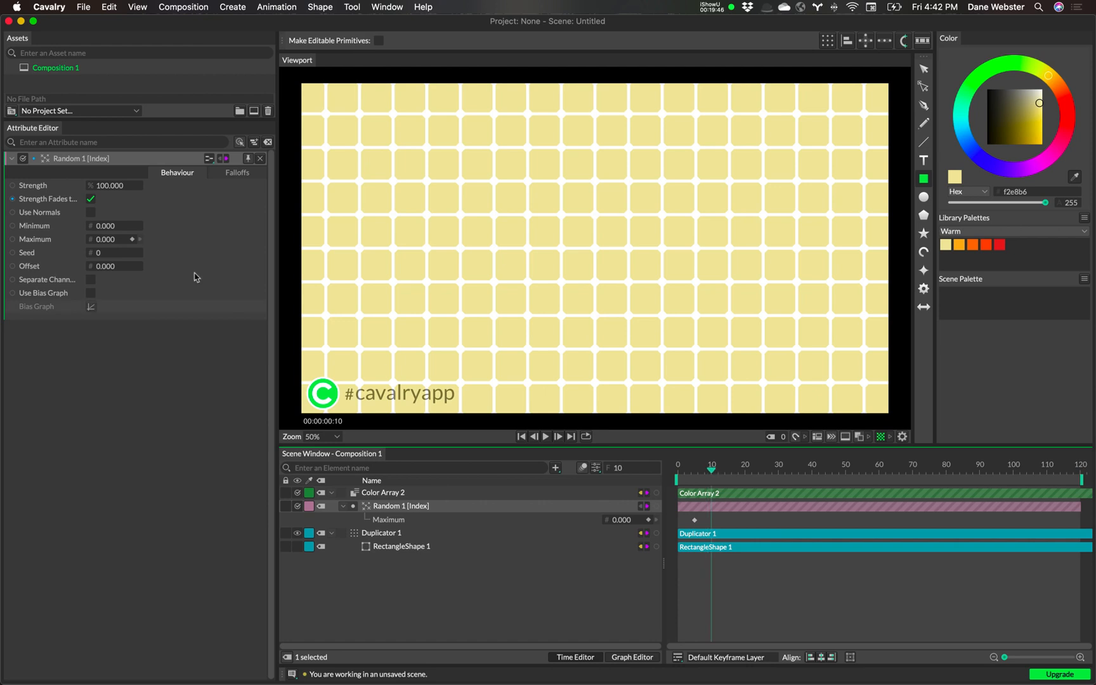
double_click(106, 239)
type("1")
key("Return")
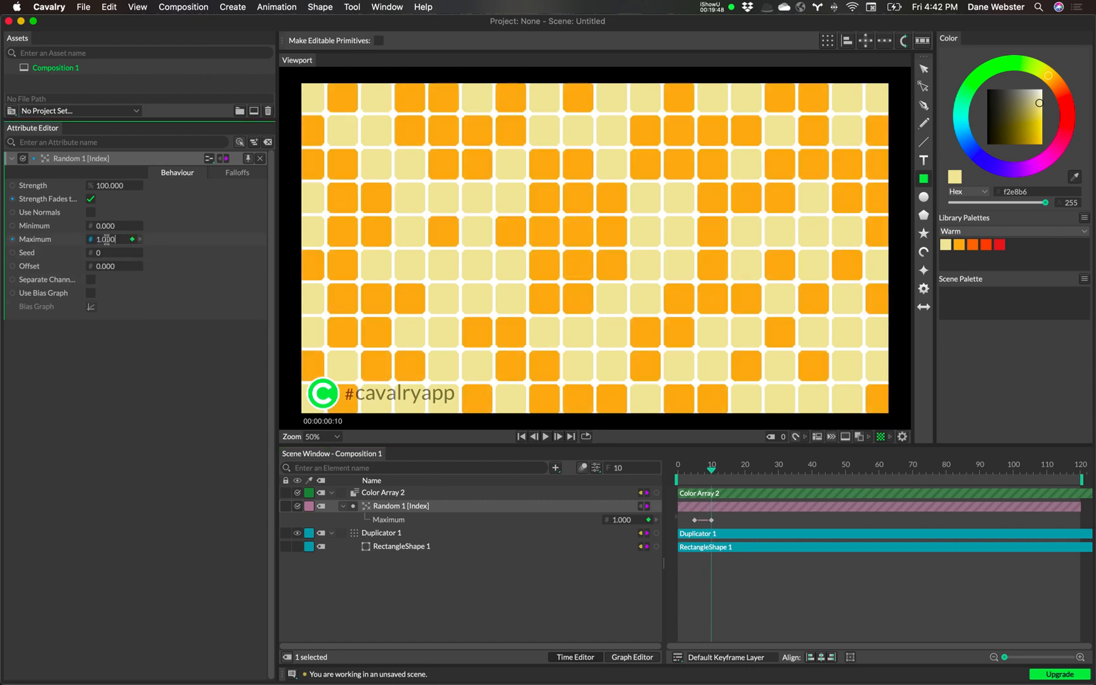
left_click_drag(717, 476, 730, 473)
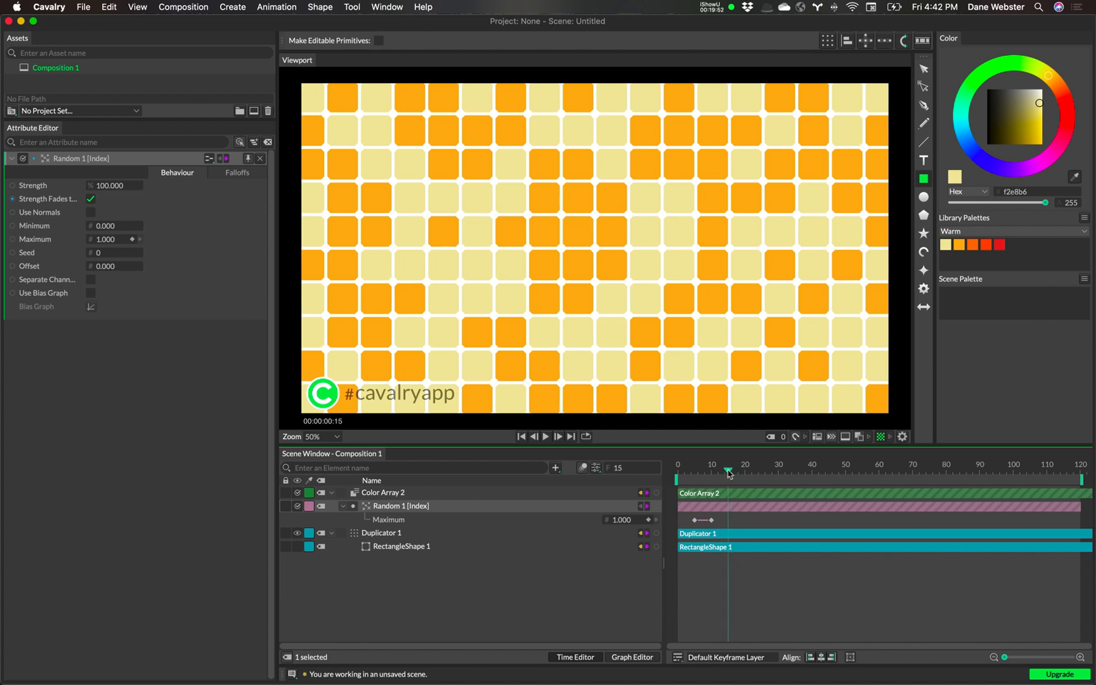
double_click(108, 239)
type("2")
key("Return")
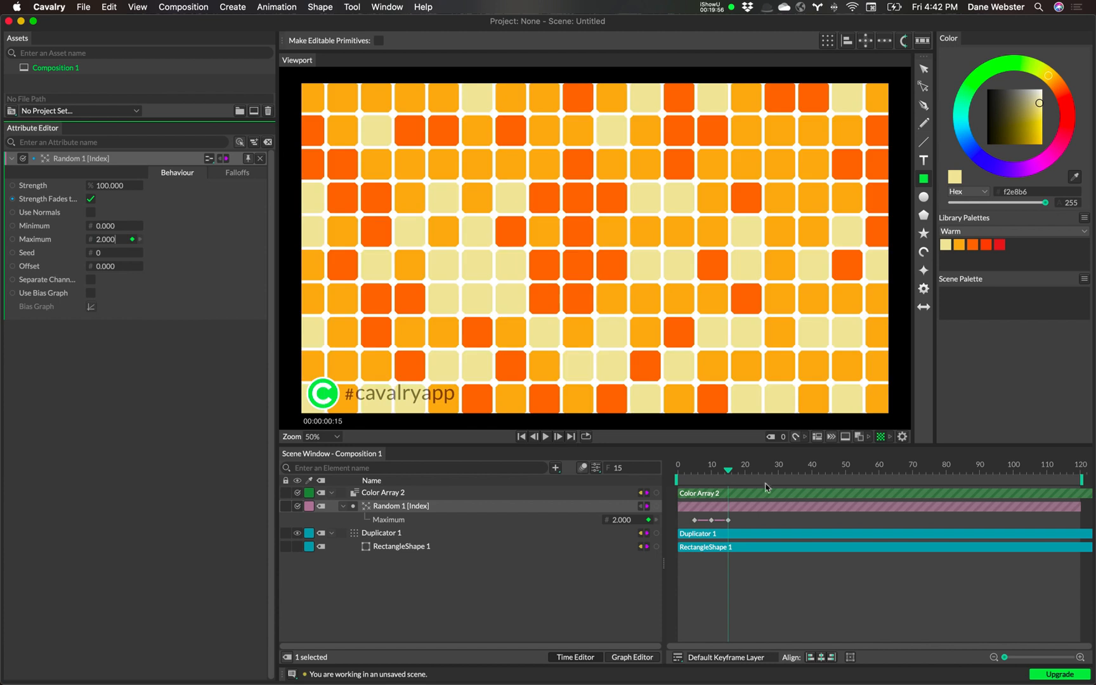
- Keyframe the index's random maximum at 3 on frame 20 and at 4 on frame 25
left_click(746, 473)
double_click(98, 241)
type("3")
key("Return")
left_click(762, 473)
double_click(108, 239)
type("4")
key("Return")
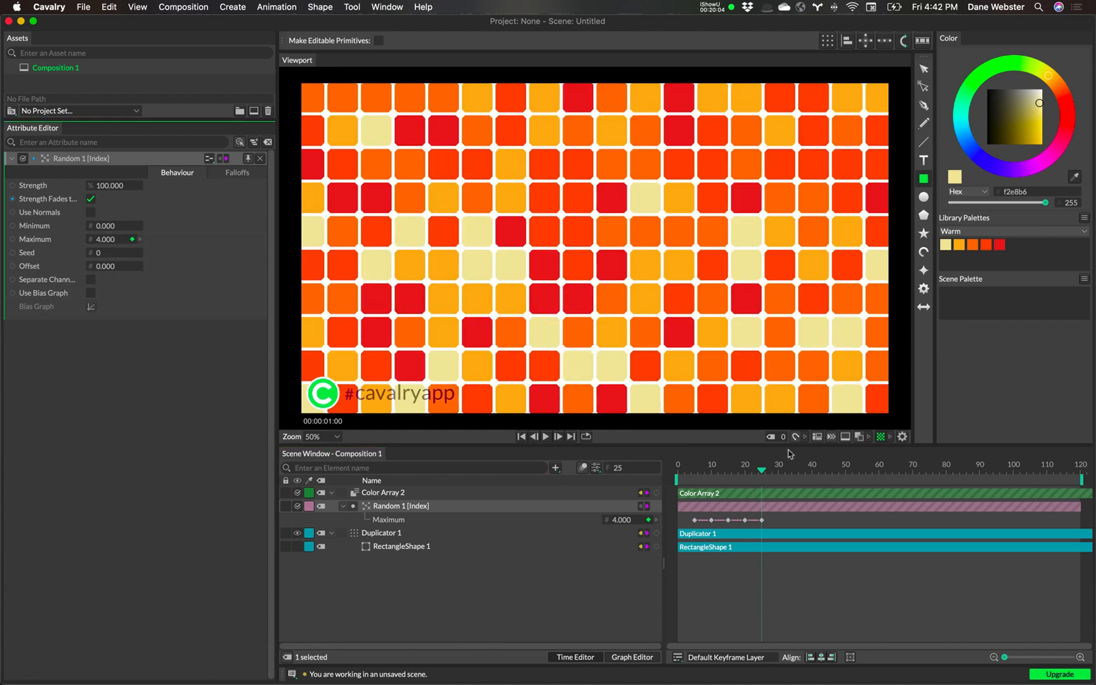
- Spread the last four maximum keyframes over the timeline to about frames 14, 22, 31 and 39
left_click(765, 473)
mouse_move(751, 477)
left_mouse_down()
mouse_move(678, 477)
mouse_move(757, 482)
left_mouse_up()
left_click_drag(729, 485, 813, 521)
mouse_move(745, 521)
left_mouse_down()
mouse_move(781, 521)
mouse_move(725, 521)
left_mouse_up()
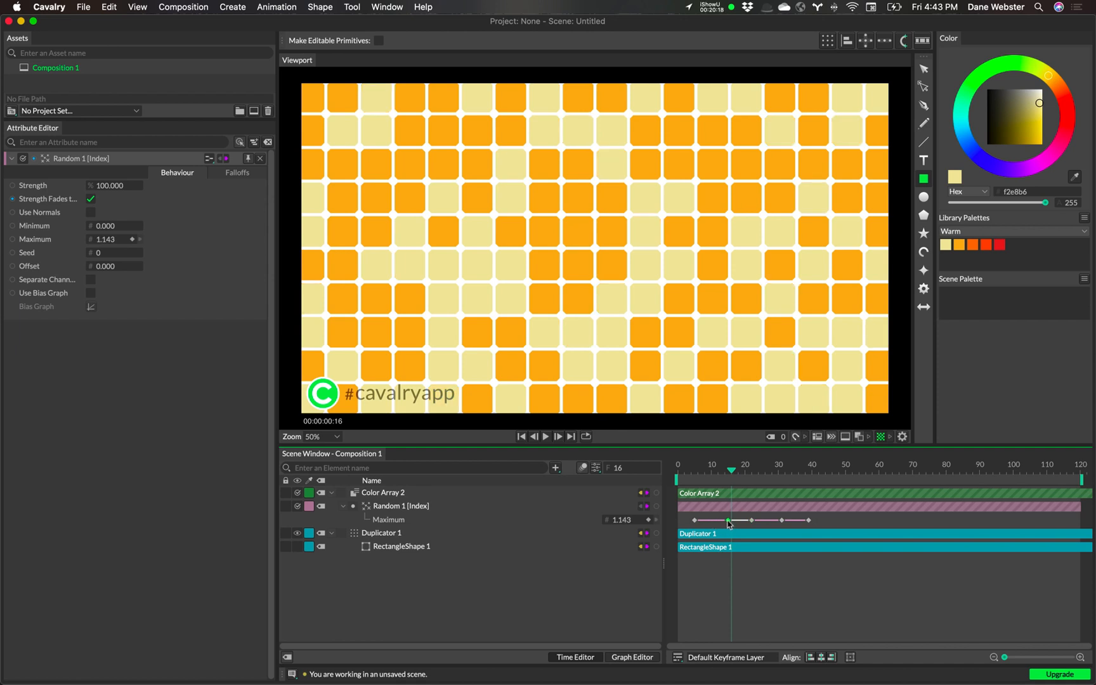
mouse_move(734, 473)
left_mouse_down()
mouse_move(679, 474)
mouse_move(818, 491)
mouse_move(702, 505)
mouse_move(762, 508)
mouse_move(678, 510)
mouse_move(725, 511)
mouse_move(701, 473)
mouse_move(727, 472)
left_mouse_up()
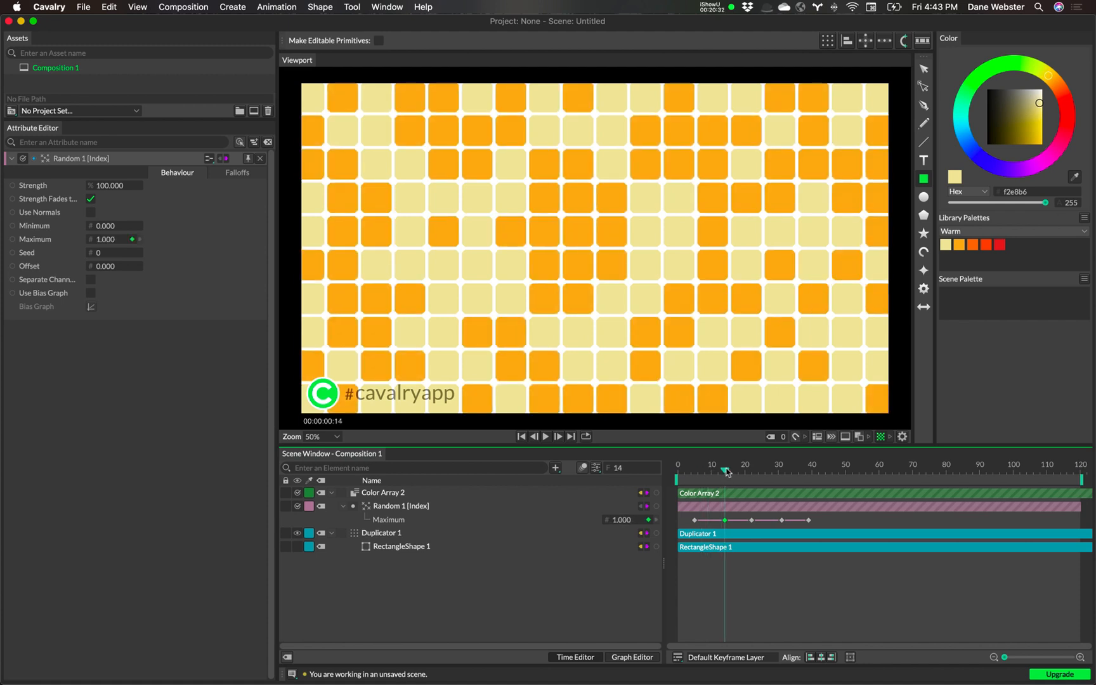
- Scrub through the colour change and move the last maximum keyframe to frame 40
left_click_drag(726, 473, 811, 469)
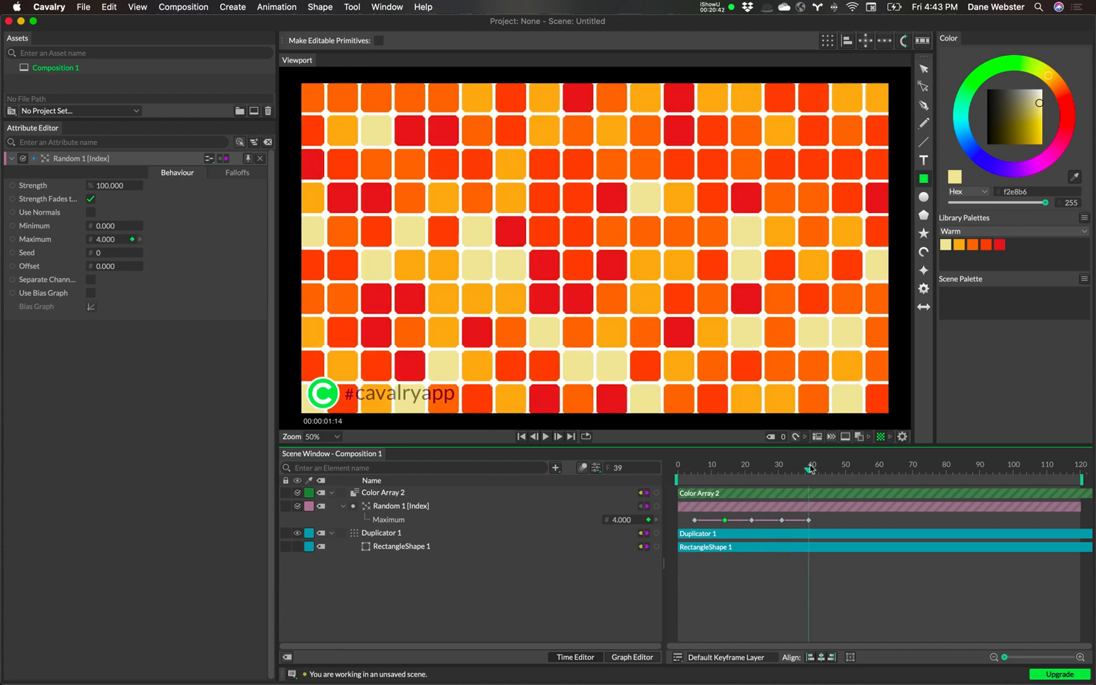
left_click_drag(810, 520, 812, 521)
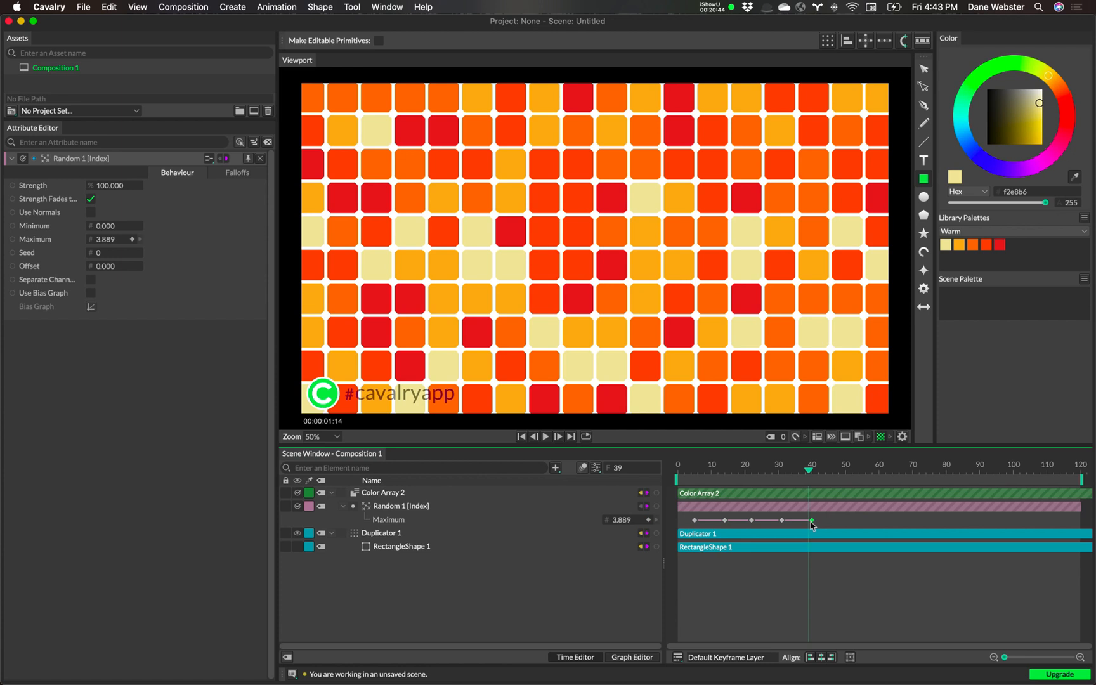
left_click_drag(810, 472, 813, 472)
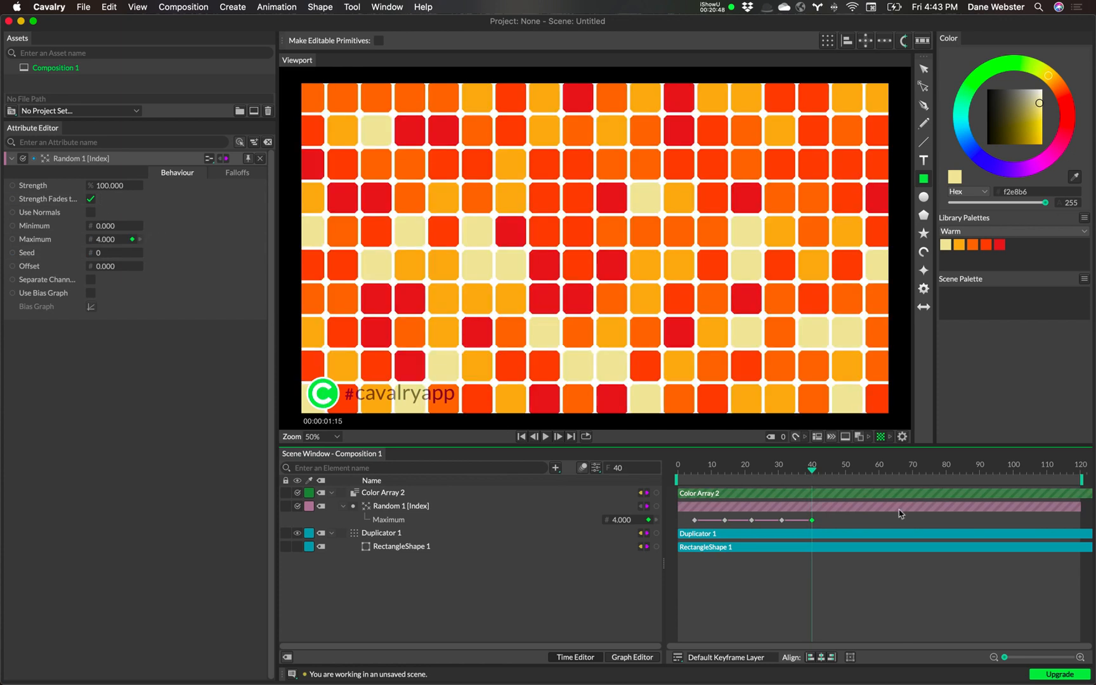
- Keyframe the index's random maximum at 60 on frame 90
left_click_drag(813, 473, 980, 471)
left_click(103, 240)
type("60")
key("Return")
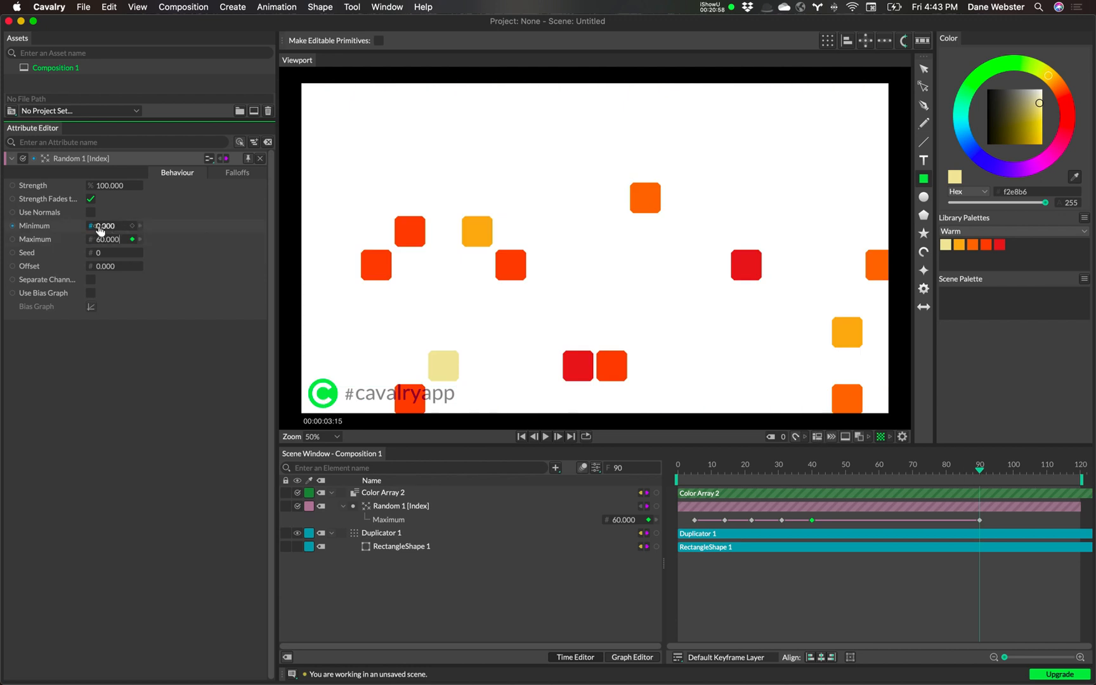
- Keyframe the index's random minimum at 0 on frame 90 and at 5 on frame 100
left_click(133, 227)
left_click(1007, 473)
left_click_drag(1007, 473, 1014, 474)
left_click(113, 229)
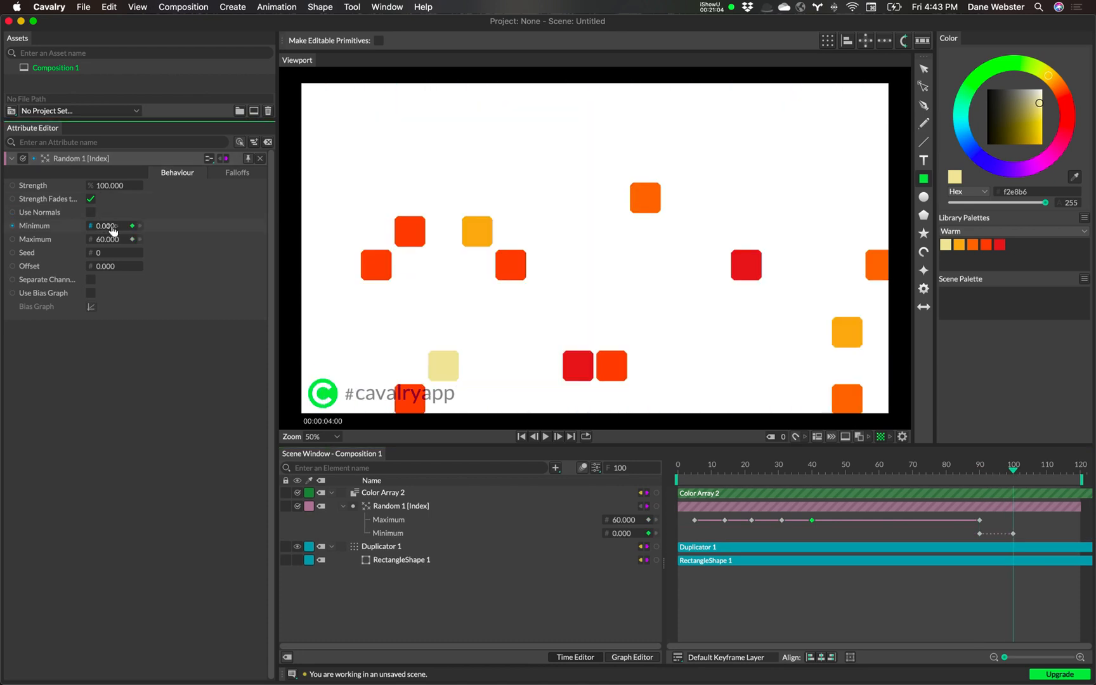
left_click(112, 227)
type("5")
key("Return")
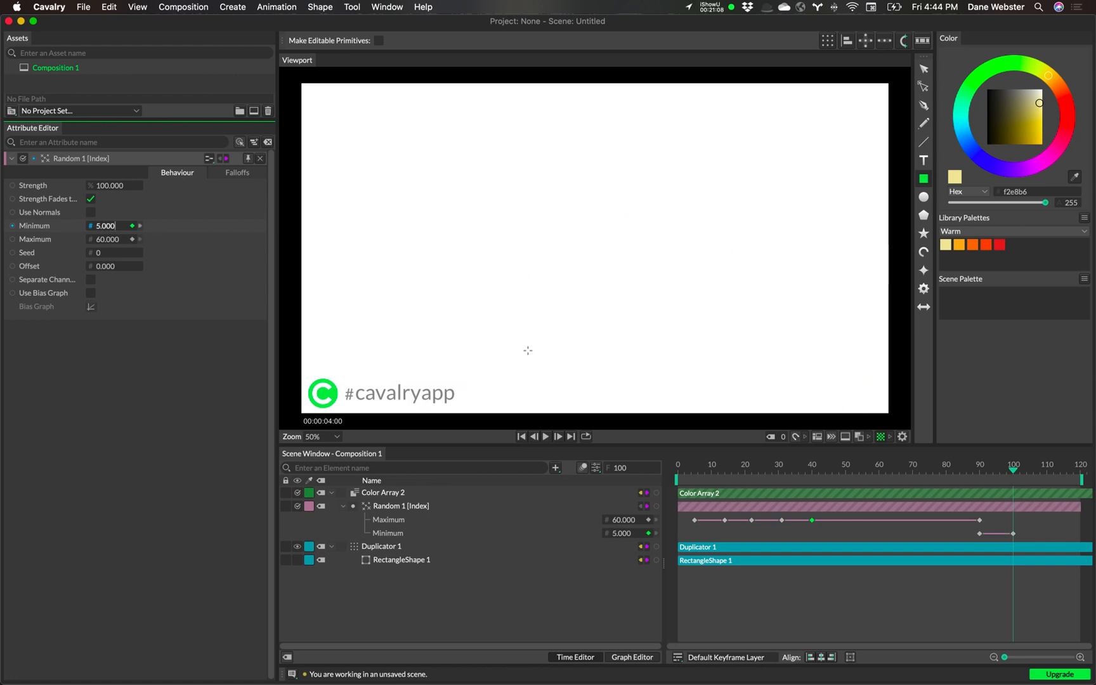
- Play back the animation to check the rectangles' colour change and disappearance
left_click_drag(1014, 475, 686, 482)
key("space")
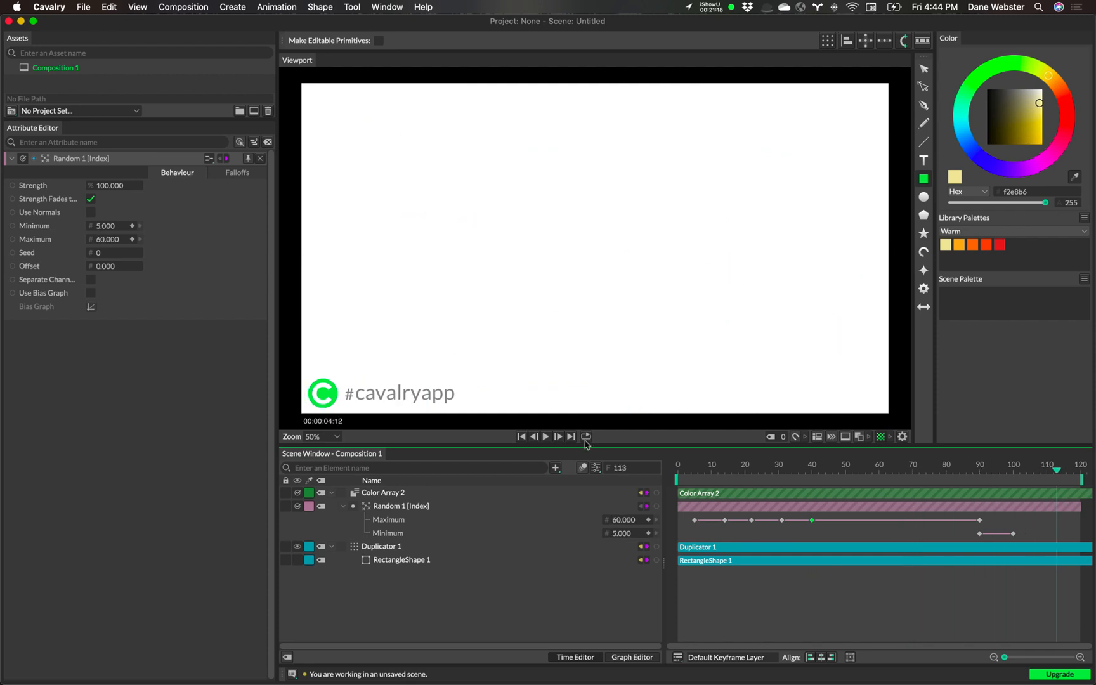
left_click(546, 436)
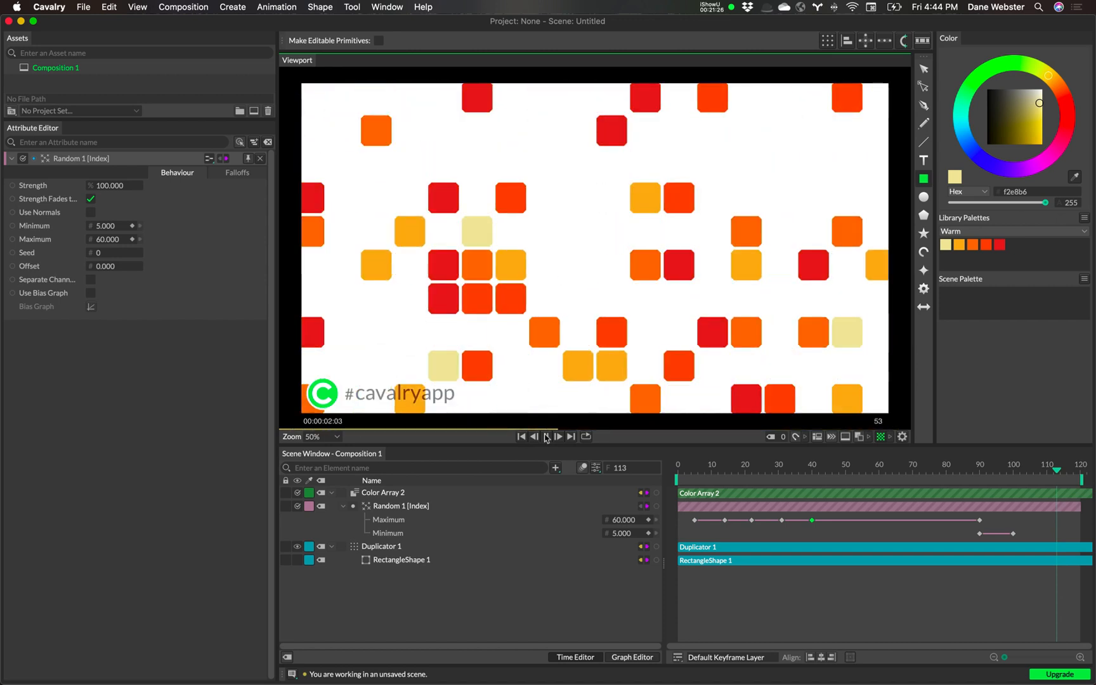
left_click(545, 436)
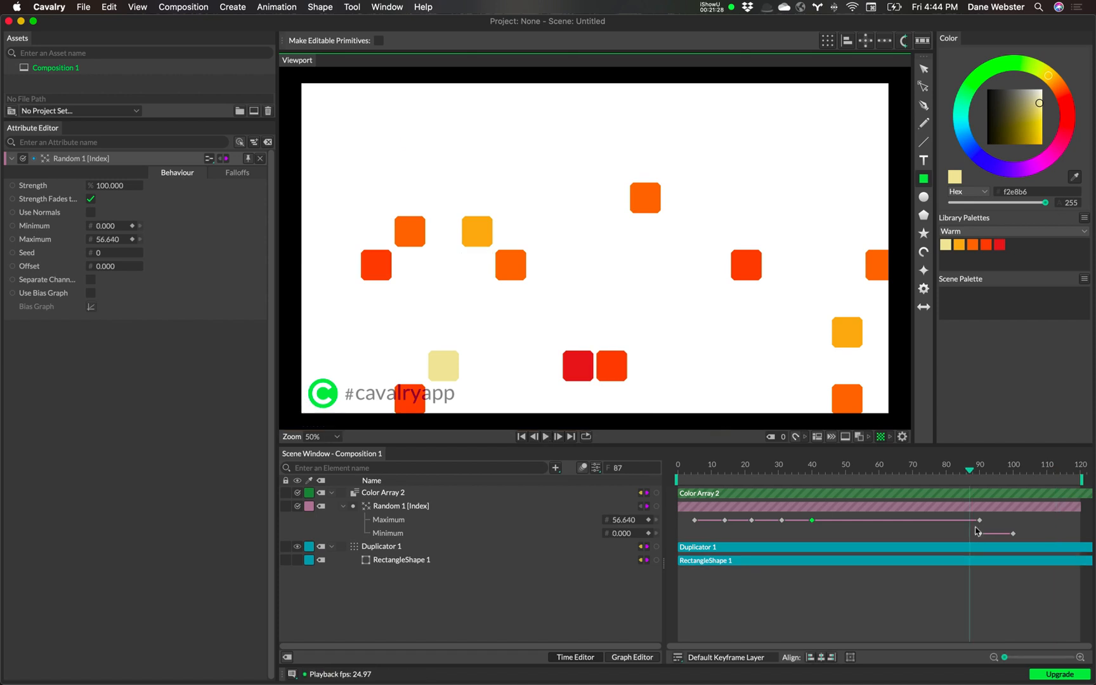
- Move the last maximum keyframe to about frame 81 and the first minimum keyframe to about frame 76, and replay the animation
left_click_drag(980, 521, 913, 521)
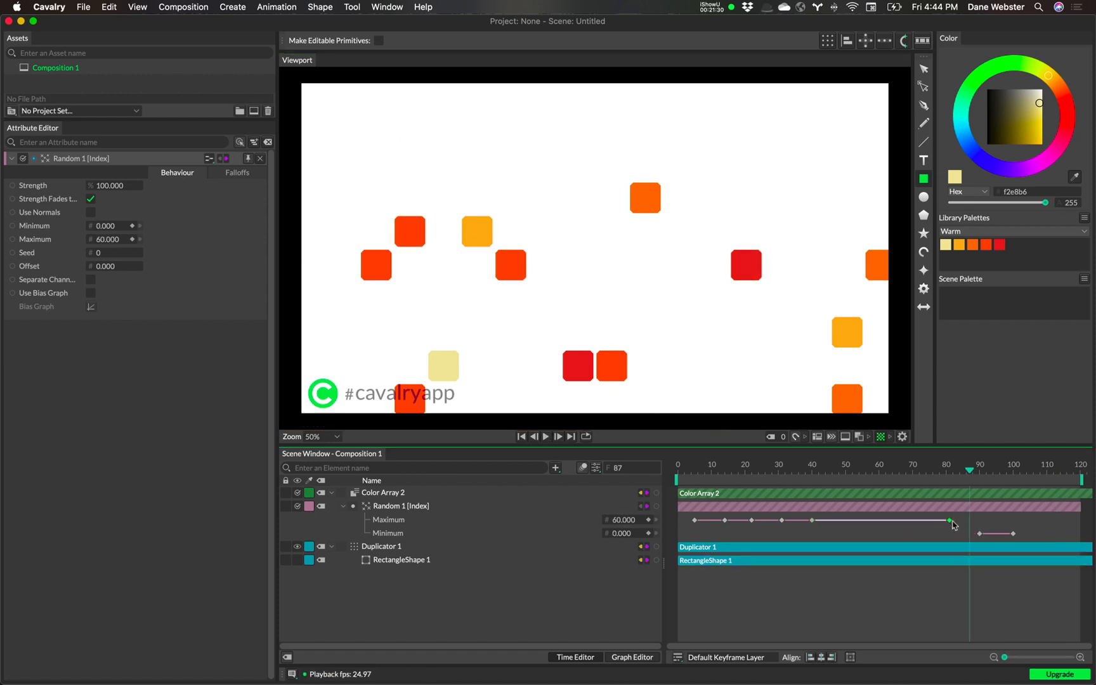
left_click_drag(980, 534, 936, 538)
left_click_drag(969, 472, 682, 510)
left_click(545, 437)
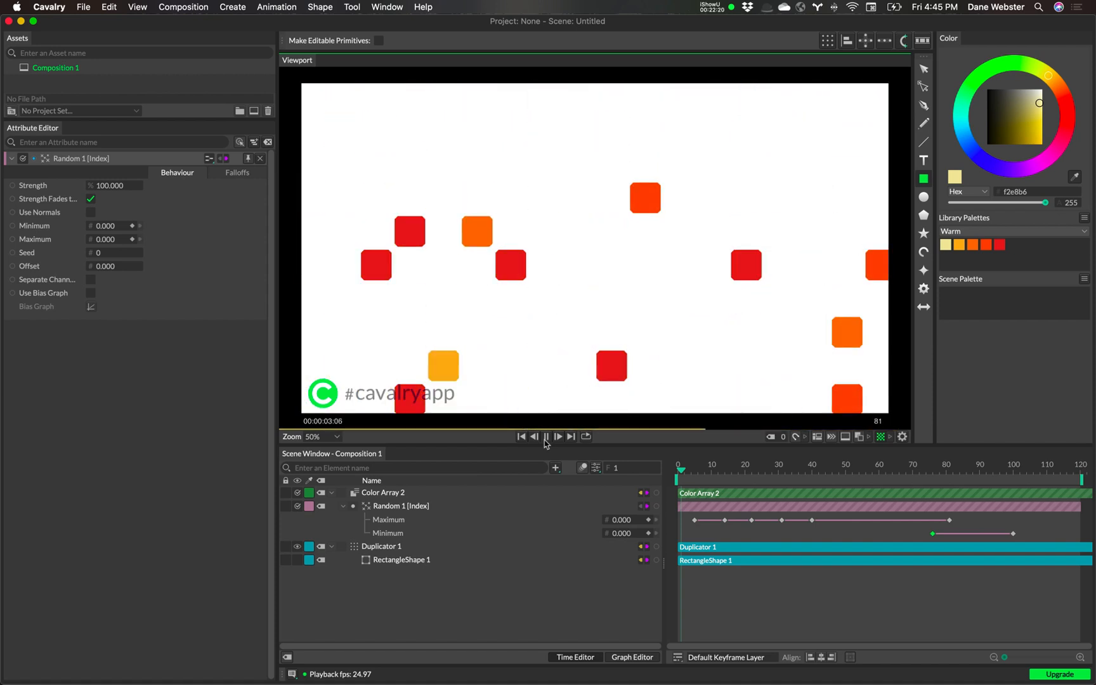
left_click(545, 437)
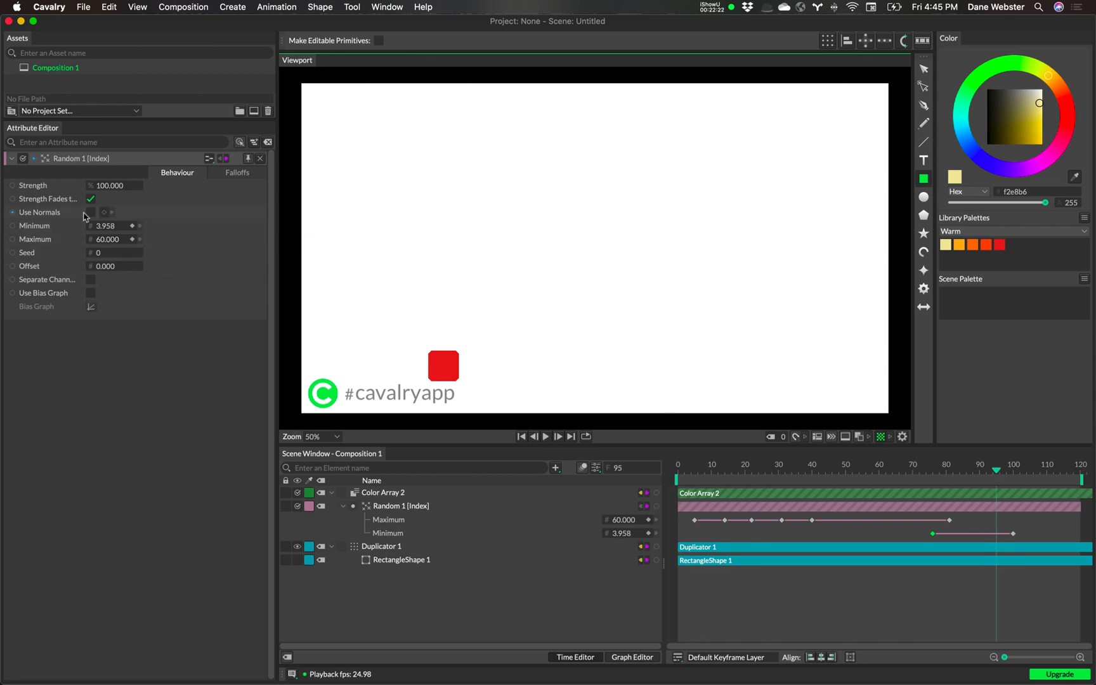
- Select the color array that drives the rectangles' colours
left_click(114, 228)
left_click(384, 494)
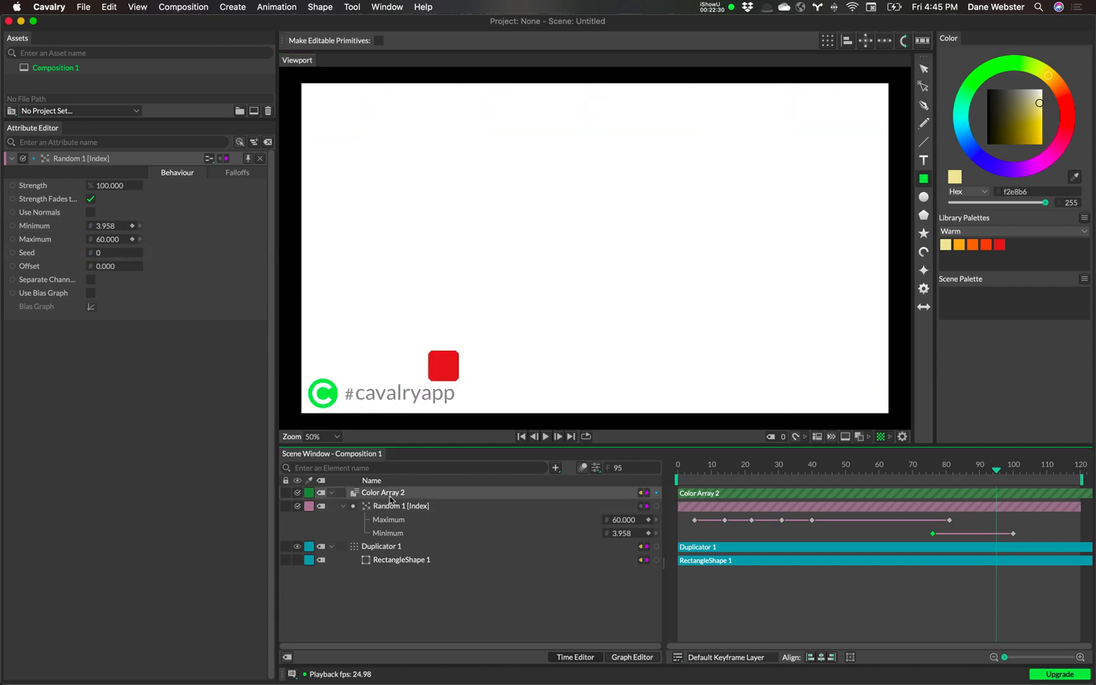